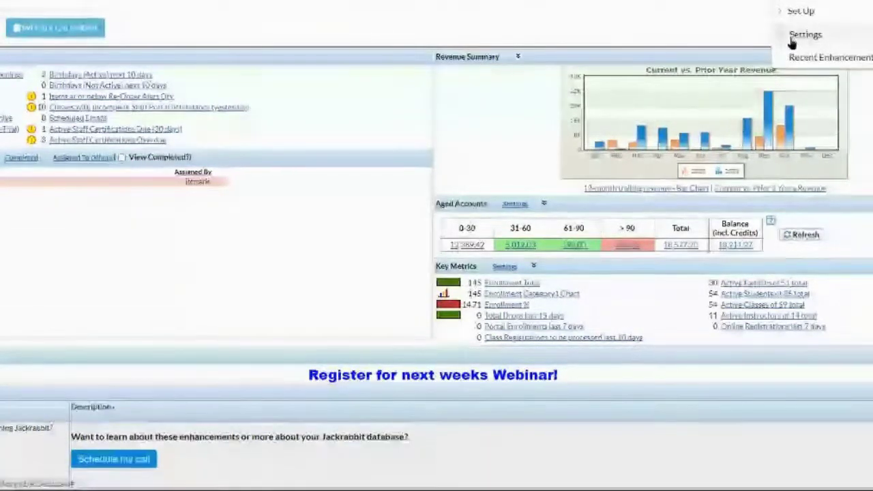
Open the Parent Portal settings page from the account settings.
click(791, 39)
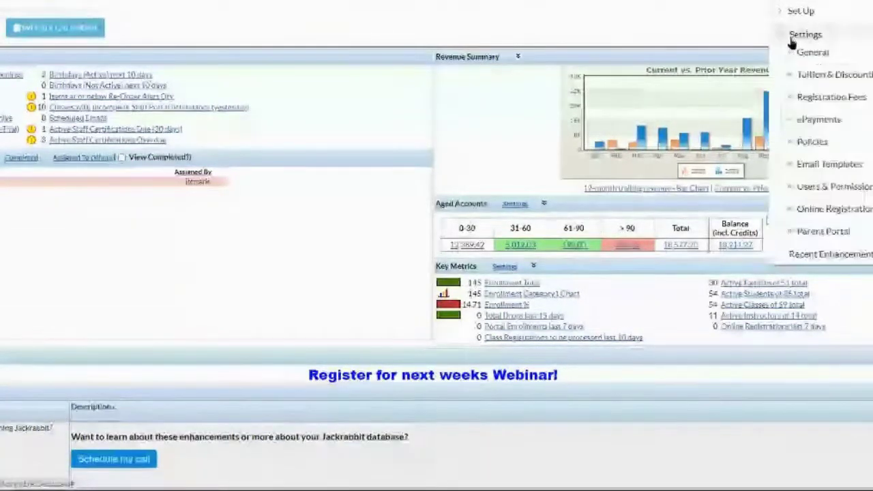
click(795, 232)
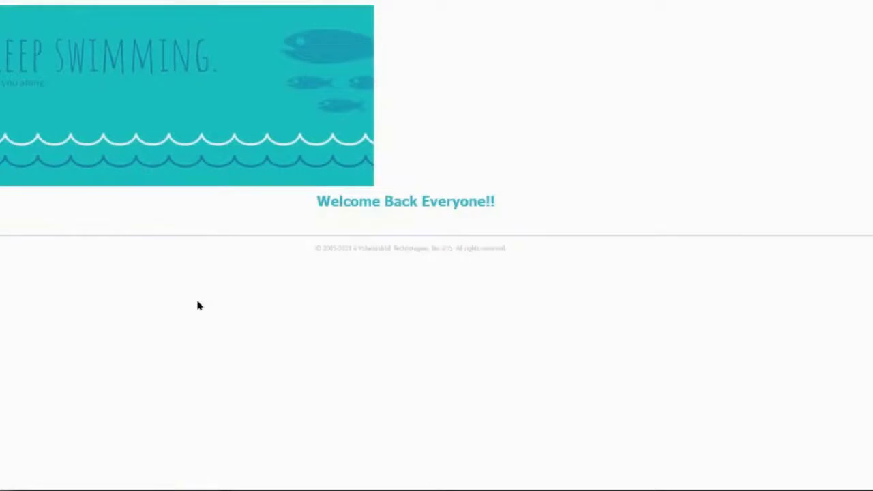
double_click(12, 174)
click(11, 175)
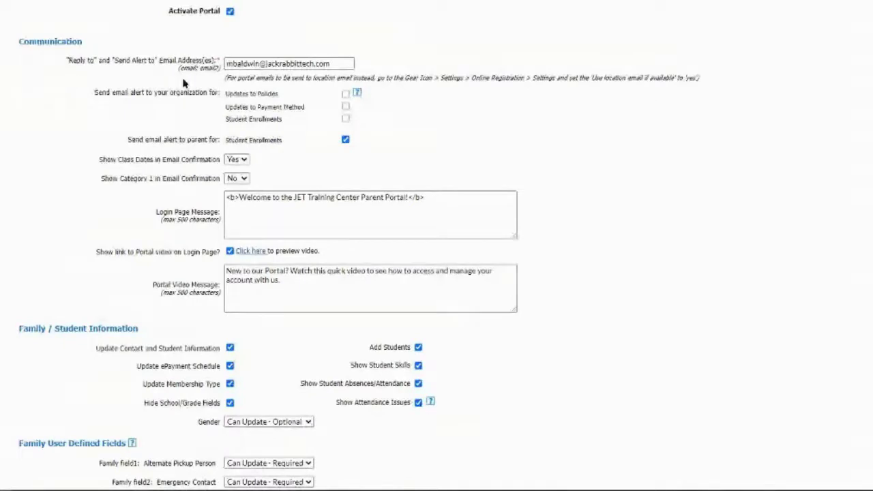
Examine the portal's reply-to and alert email settings, the family and student information permissions, and the available Gender field options.
drag(332, 64, 219, 64)
click(452, 36)
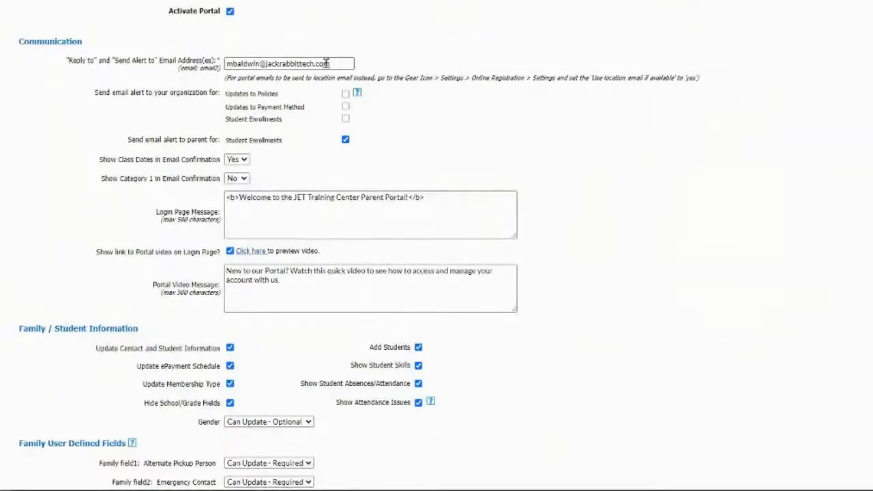
drag(343, 61, 215, 60)
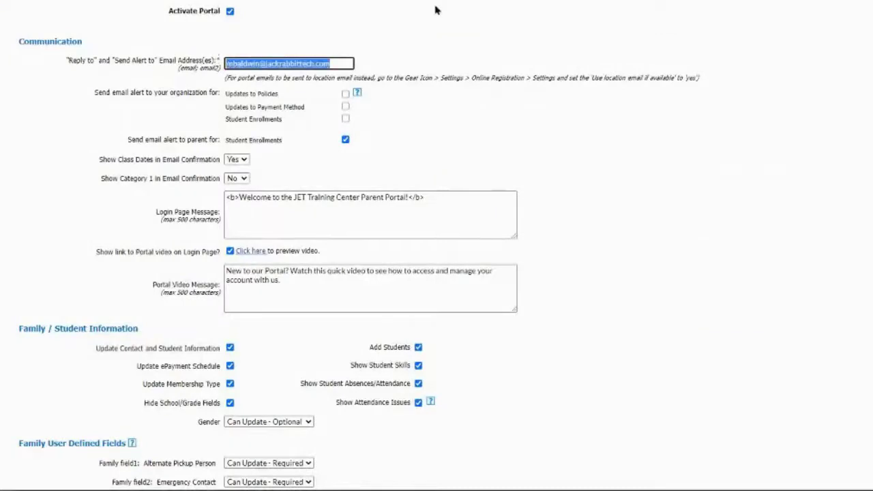
click(523, 31)
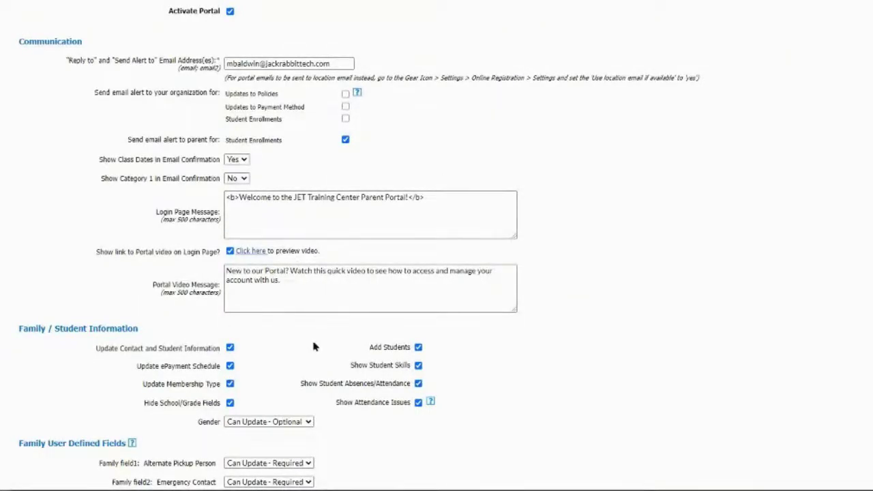
scroll(311, 345, down, 3)
scroll(483, 331, down, 2)
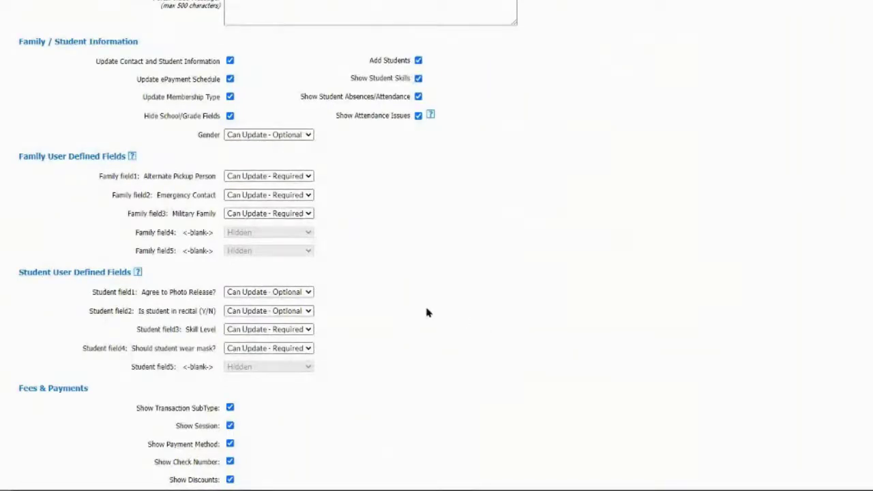
click(311, 138)
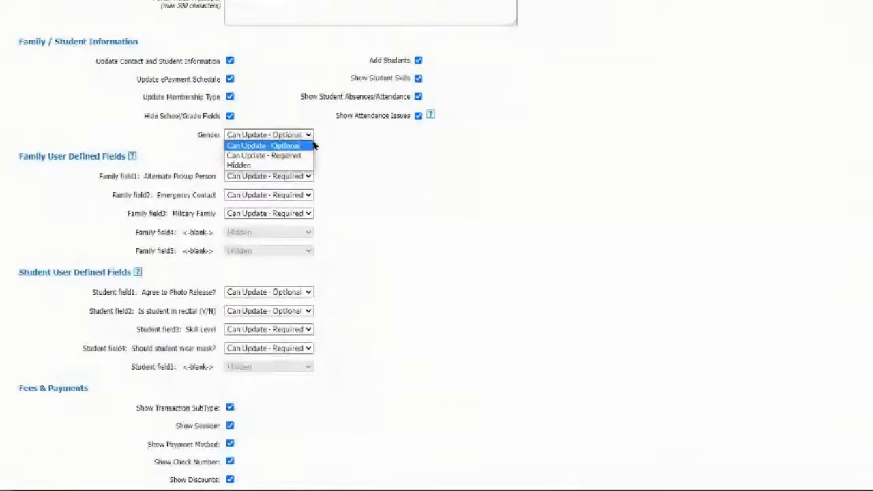
click(405, 157)
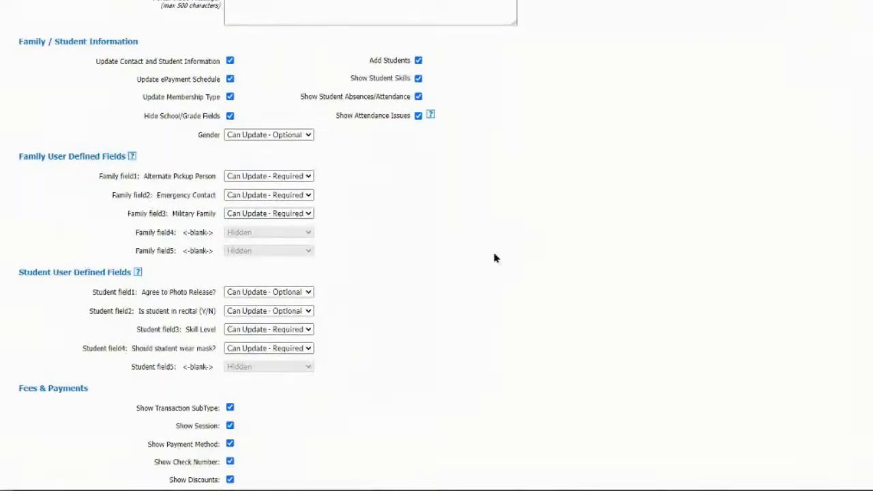
Enable Show Transaction ID in the Fees & Payments settings of the Parent Portal.
scroll(450, 266, down, 1)
scroll(450, 267, down, 2)
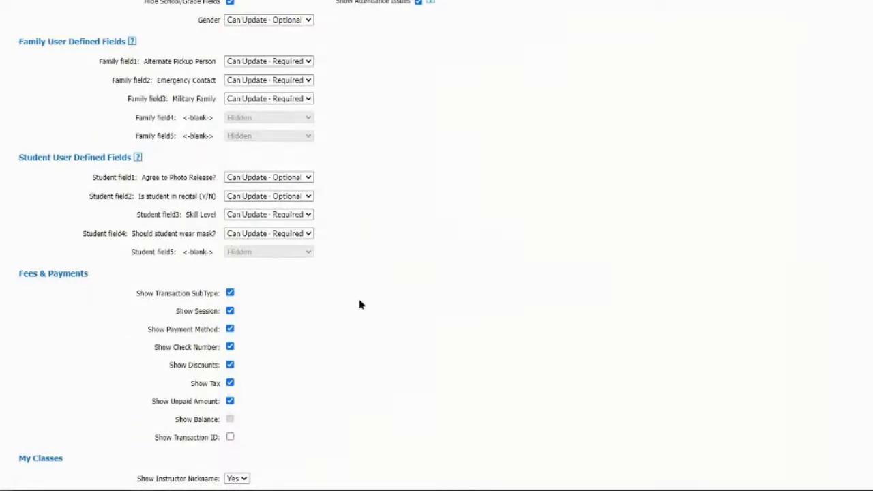
scroll(337, 313, down, 2)
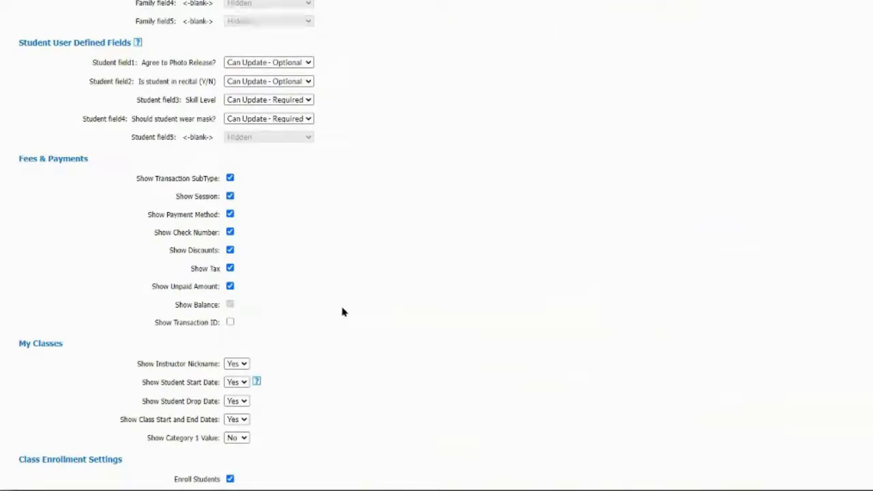
click(231, 325)
Turn off Hide Category 1 Filter in the Class Enrollment Settings and view the choices for Class Enrollment Openings.
scroll(535, 294, down, 3)
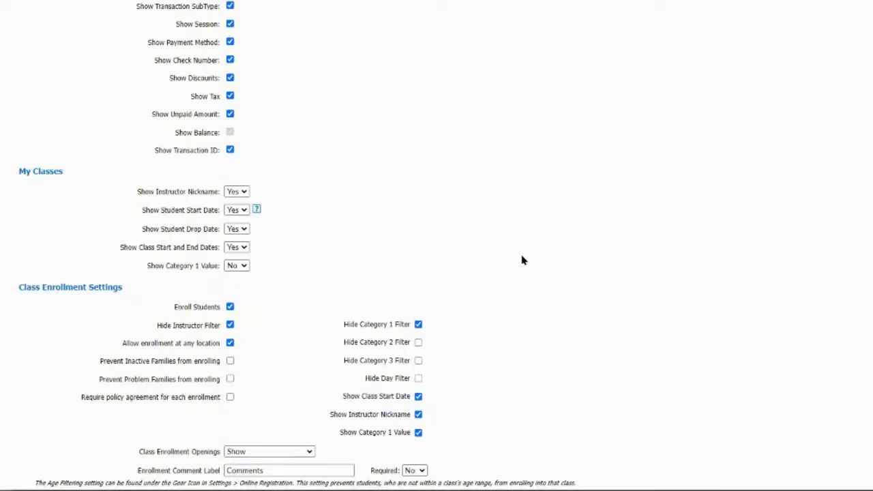
scroll(522, 259, down, 2)
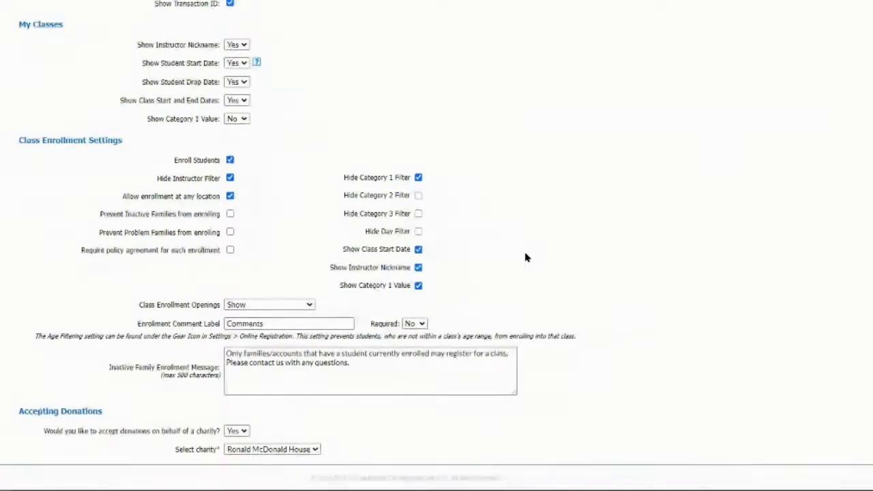
click(418, 177)
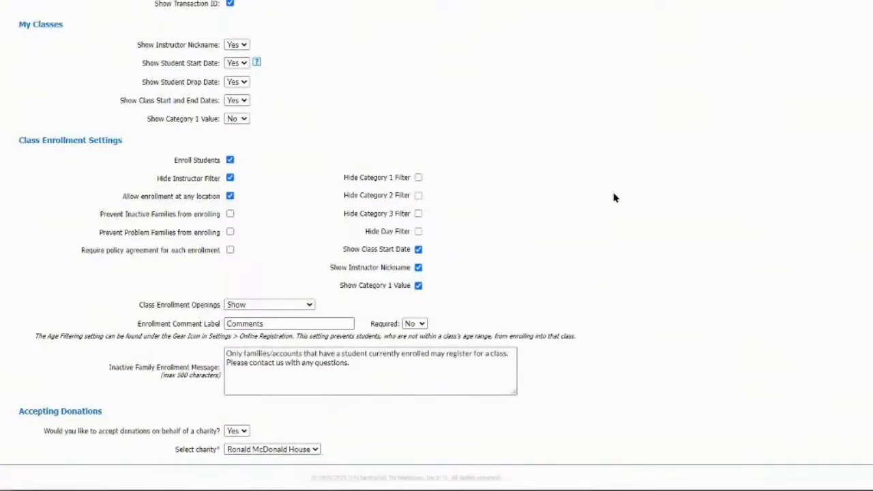
click(308, 307)
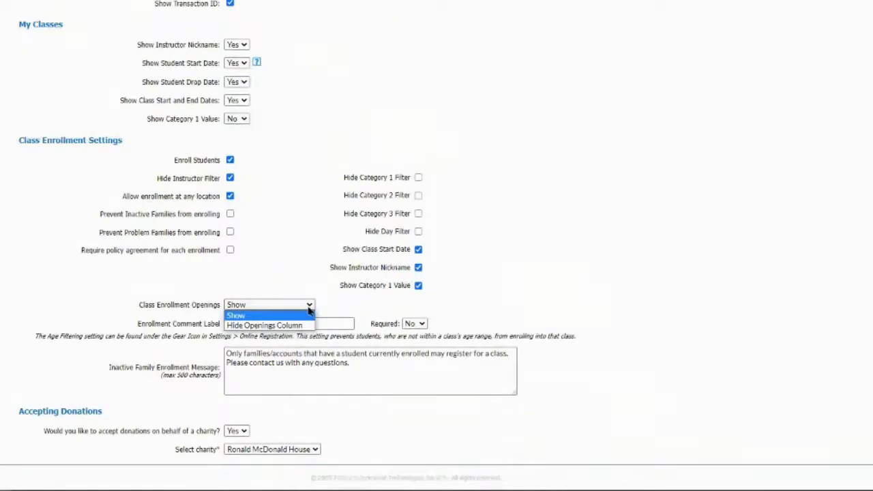
click(294, 274)
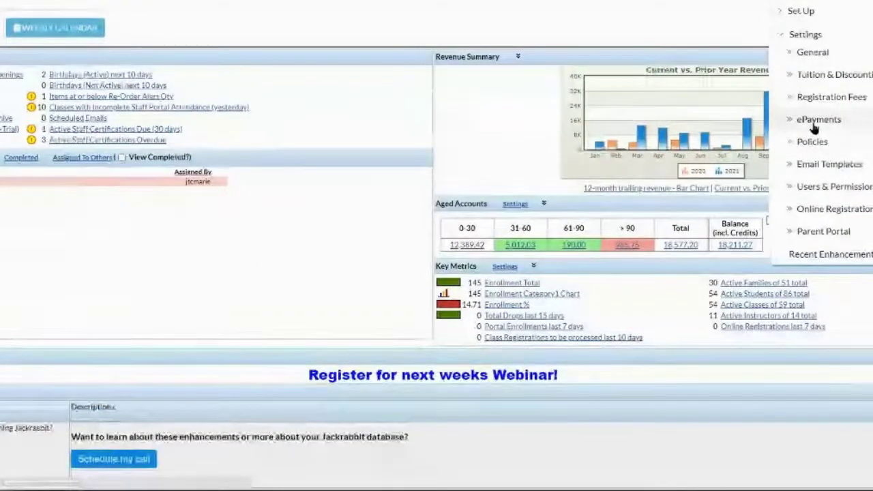
Open the Parent Portal section of the ePayments credit card and bank account settings.
click(816, 121)
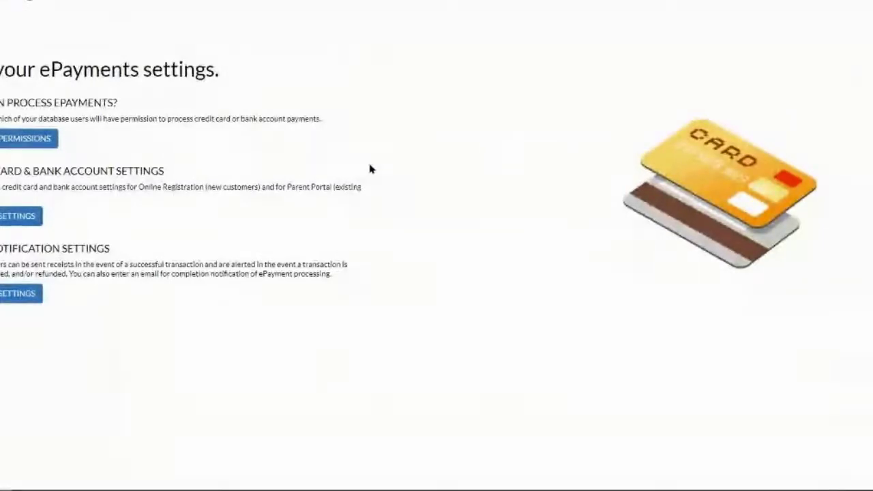
click(14, 217)
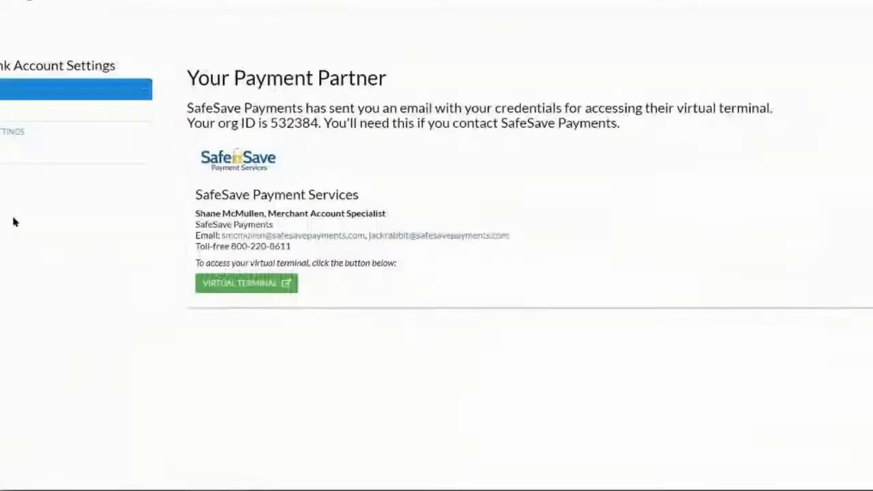
click(2, 153)
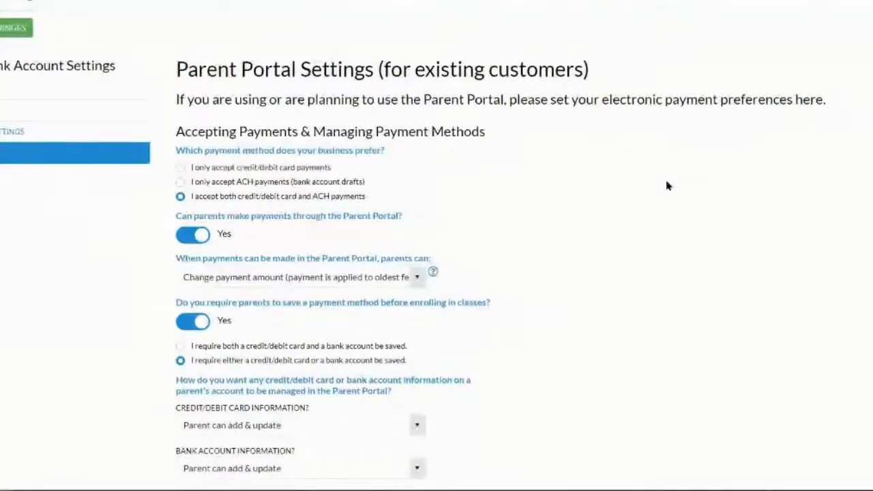
Examine the payment amount choices parents have, the saved payment method requirements, card and bank account management, and the Shopping Cart Preferences.
click(416, 280)
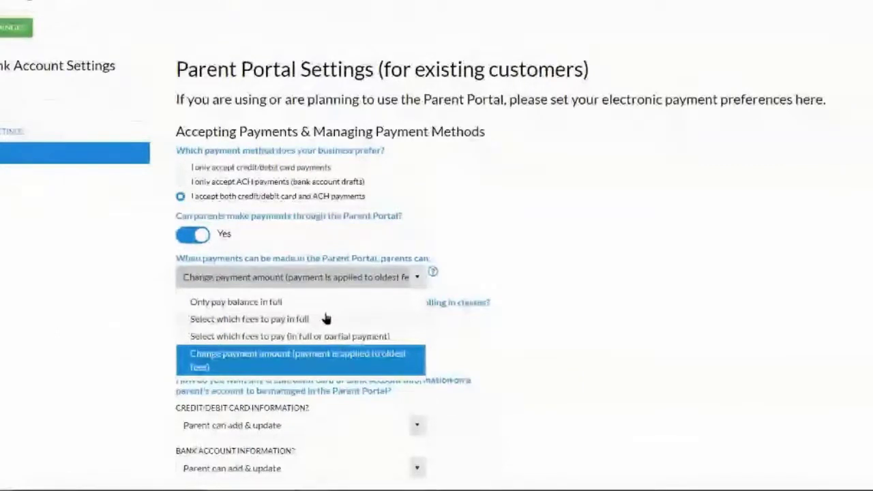
click(611, 315)
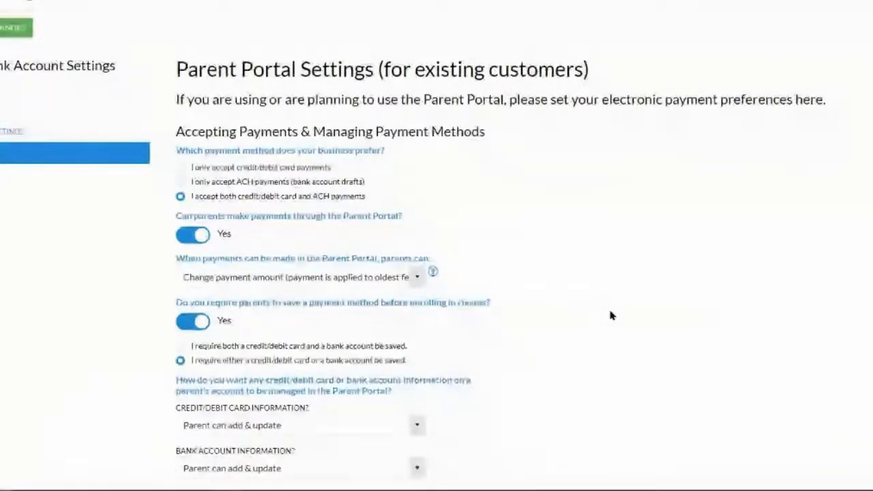
click(435, 271)
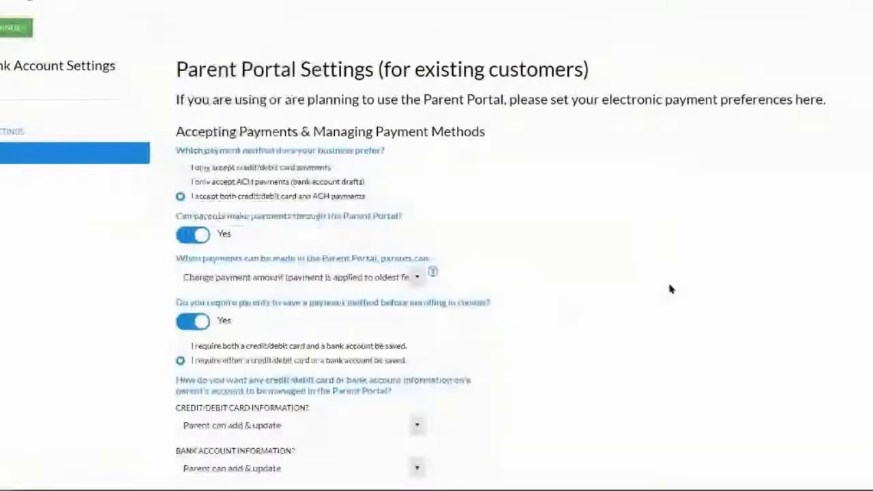
scroll(677, 284, down, 3)
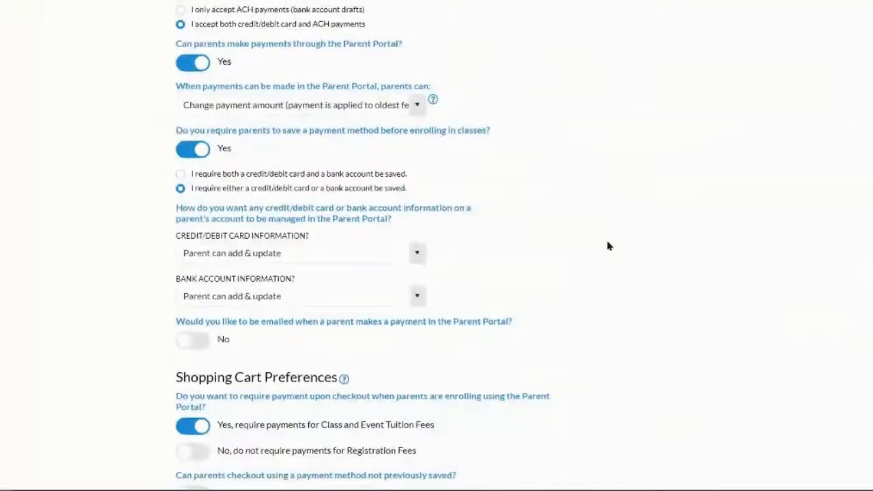
scroll(593, 242, down, 1)
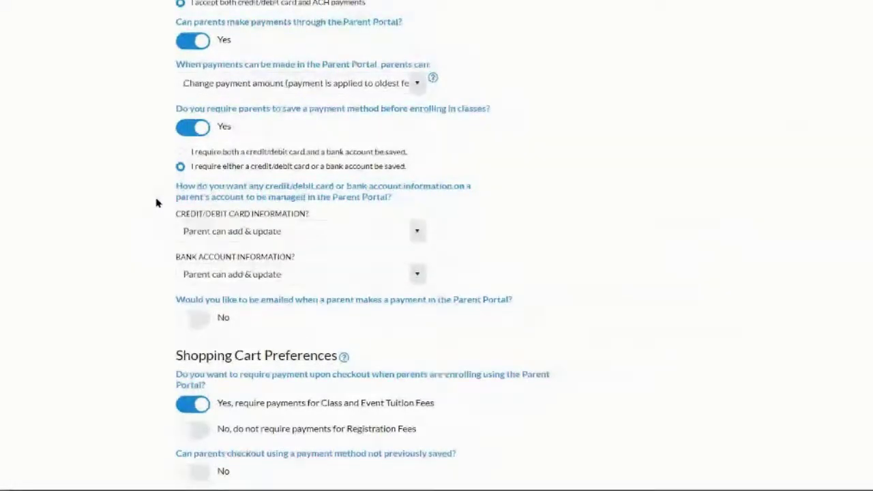
scroll(812, 229, up, 1)
scroll(698, 220, down, 1)
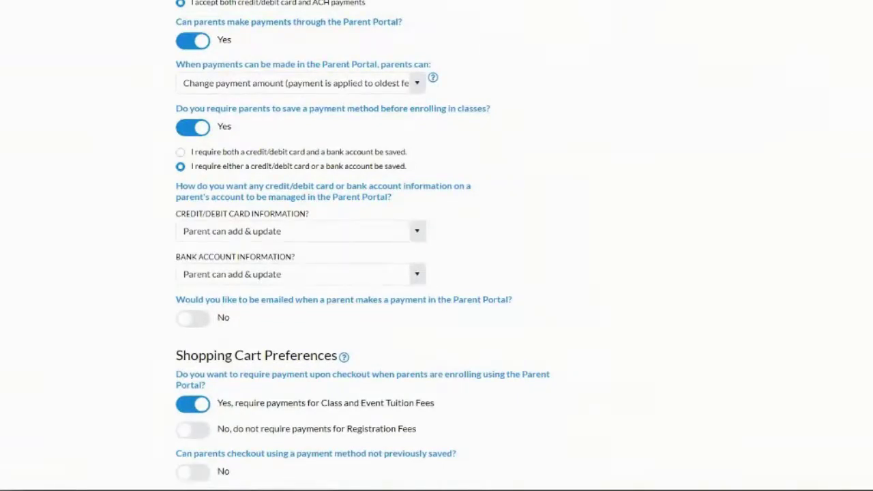
scroll(437, 245, up, 3)
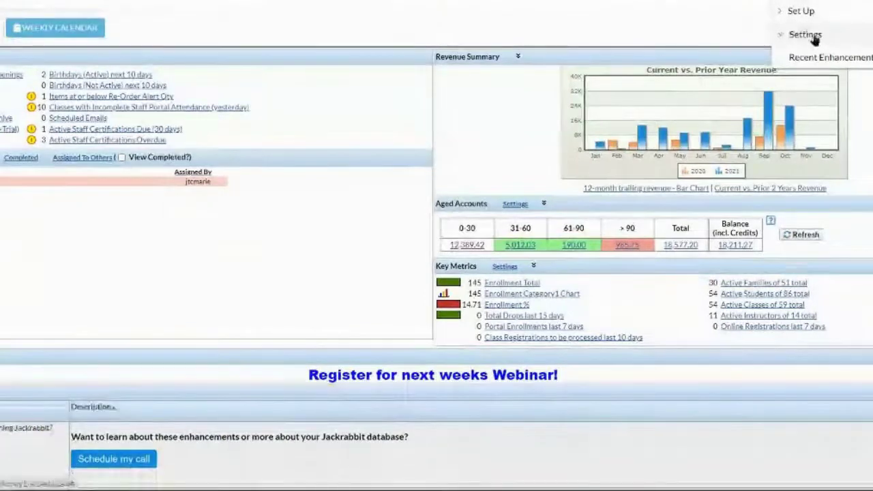
Open the general settings and go to the Parent Portal Absence & Makeup Settings.
click(814, 37)
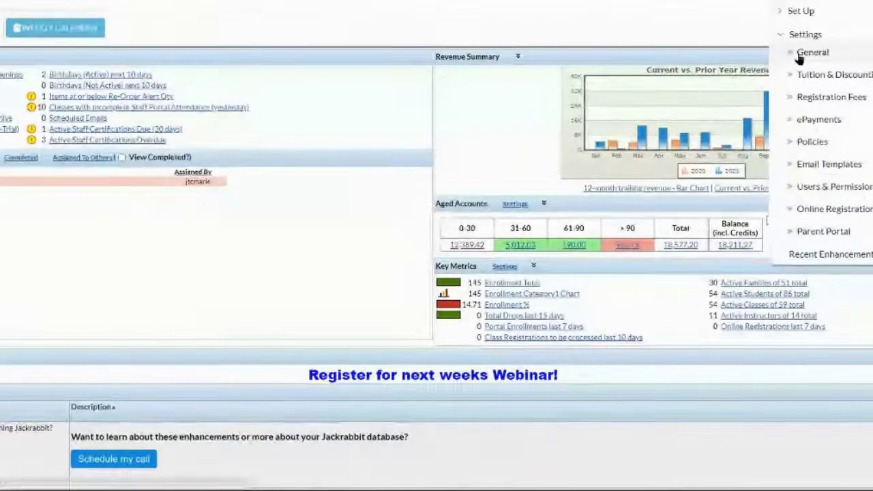
click(799, 60)
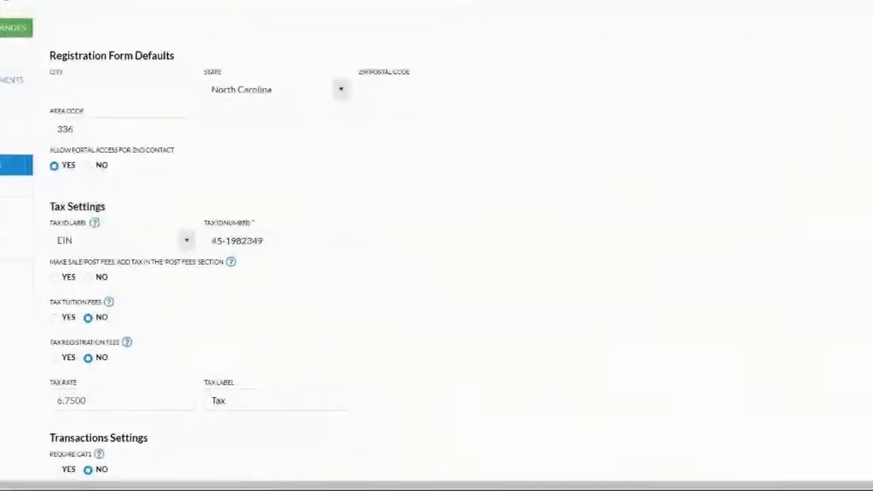
scroll(542, 219, down, 4)
scroll(541, 218, down, 10)
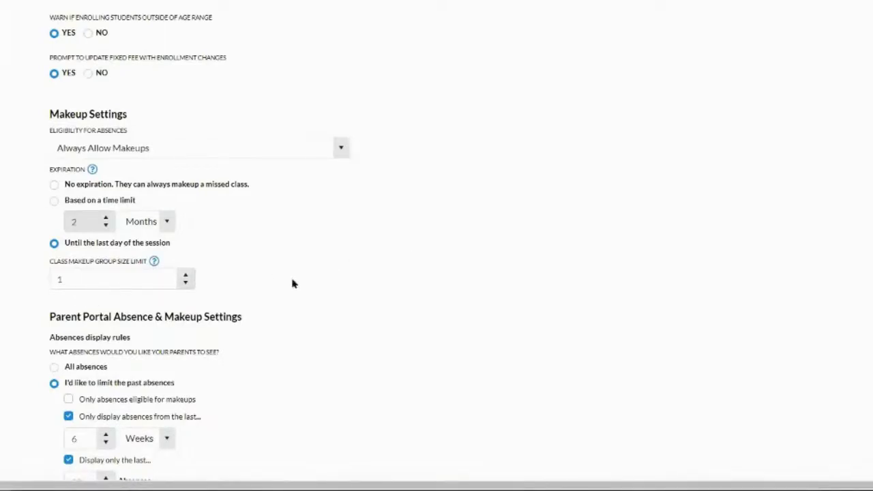
scroll(298, 278, down, 5)
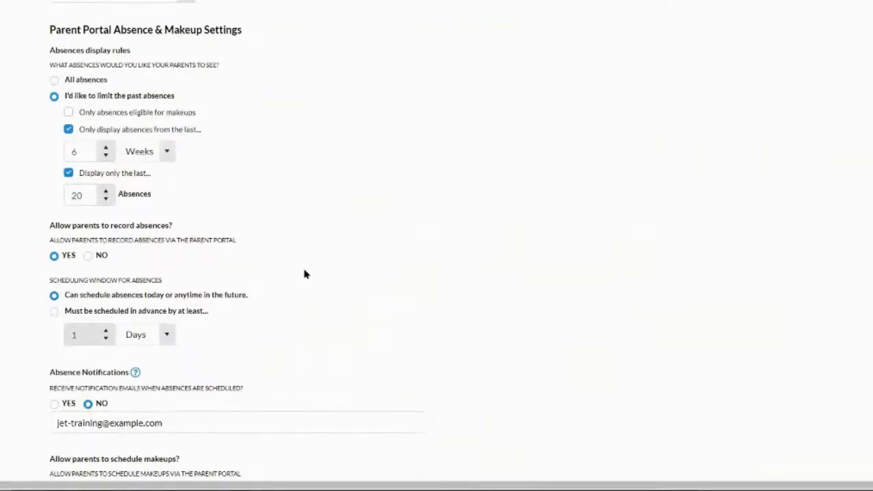
Limit the past absences displayed to parents to only the last 10 absences.
click(107, 199)
click(106, 200)
click(106, 200)
click(106, 199)
click(106, 200)
click(107, 200)
click(106, 200)
click(107, 199)
click(107, 200)
click(327, 218)
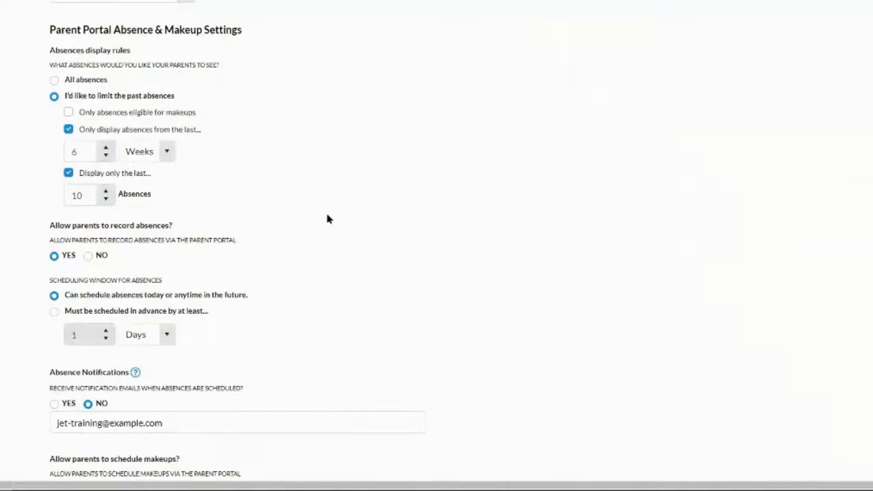
Examine the rules for recording absences, absence notifications, parent-scheduled makeups, makeup class similarity, and makeup scheduling.
scroll(330, 214, down, 3)
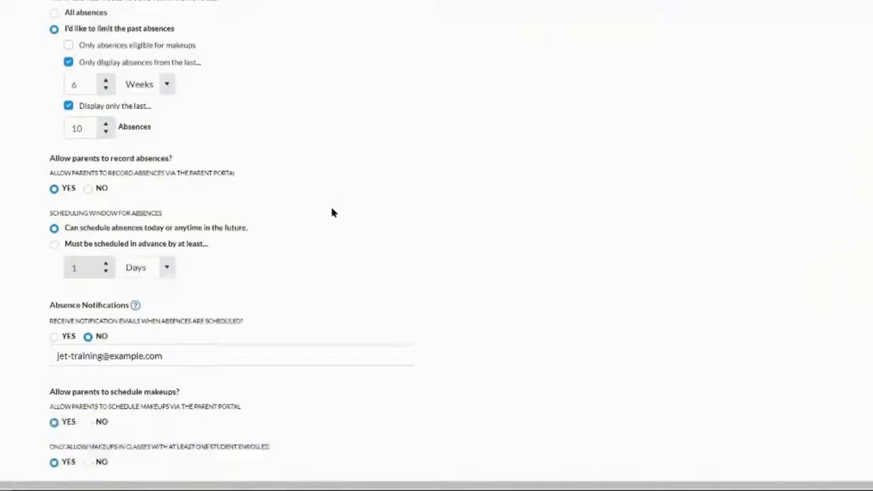
drag(47, 217, 251, 221)
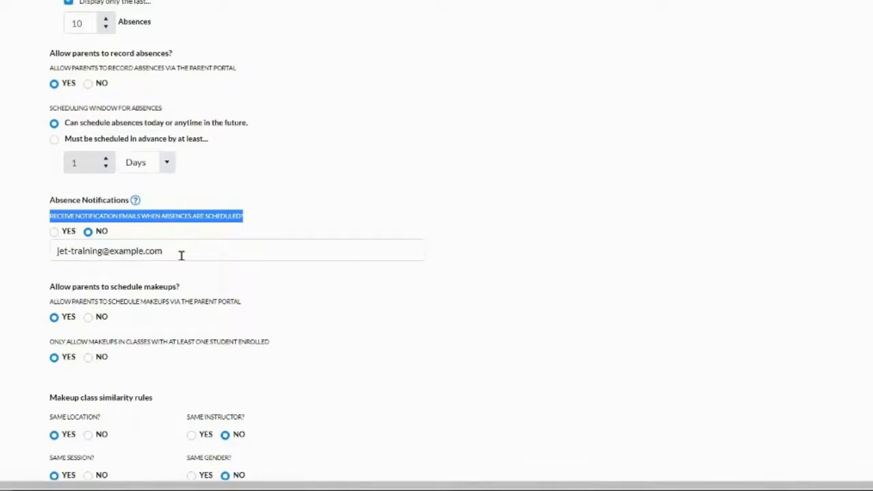
scroll(323, 292, down, 2)
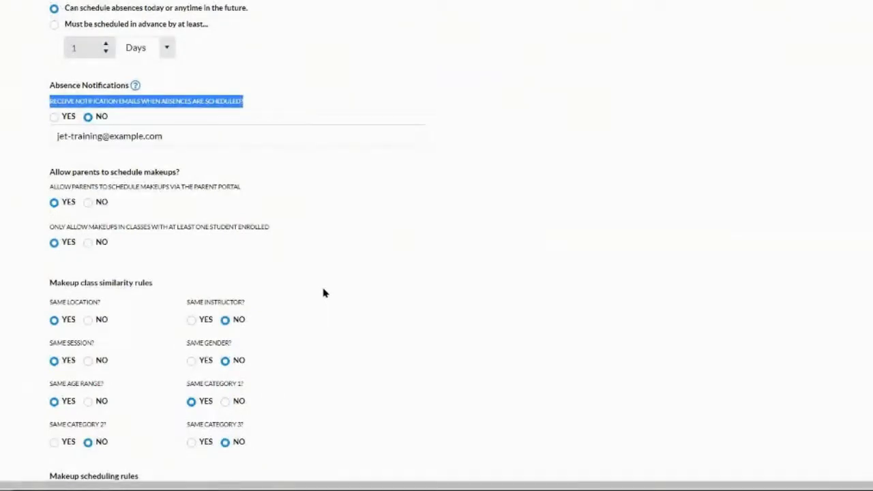
scroll(323, 292, down, 2)
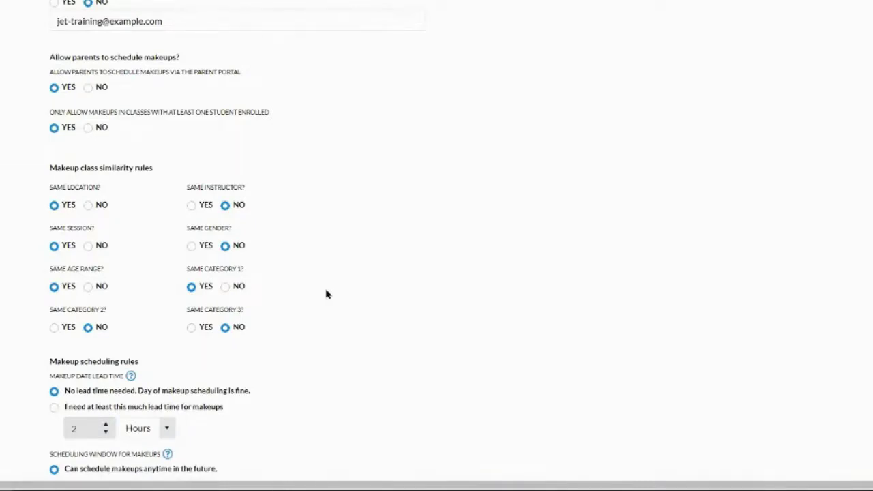
scroll(366, 315, down, 3)
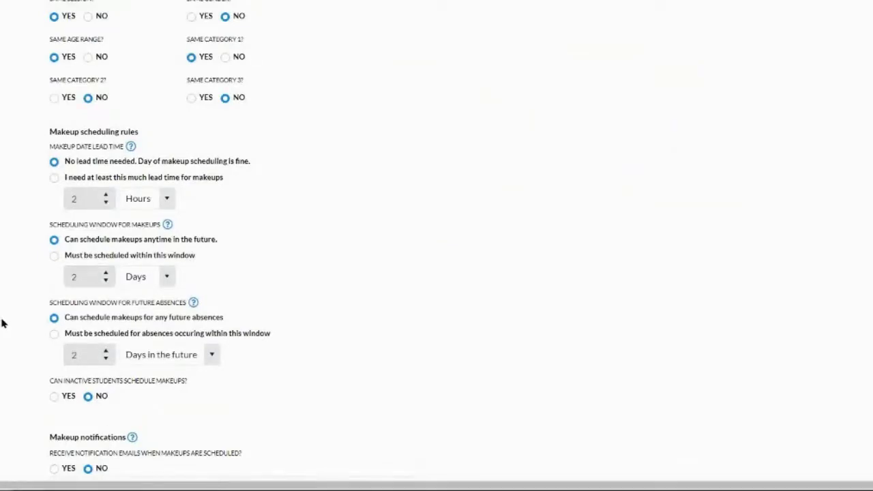
scroll(3, 322, down, 1)
scroll(3, 322, down, 1)
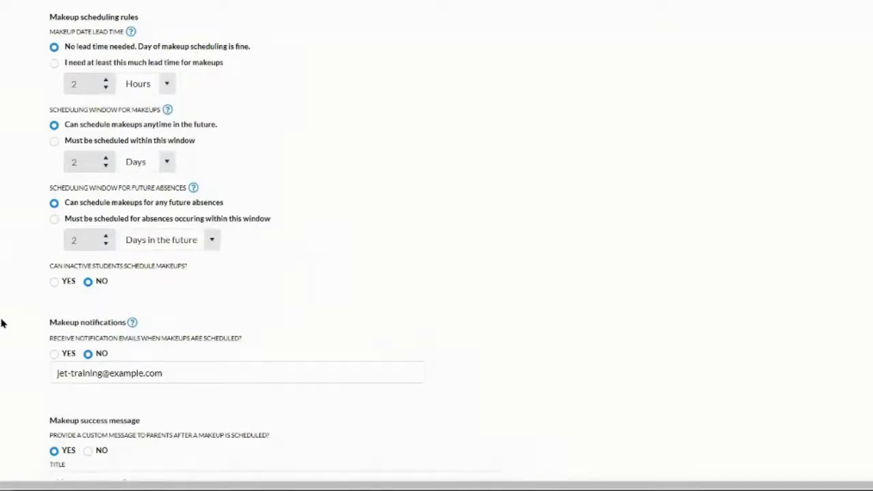
Examine the makeup notification, custom makeup success message, and makeup cancellation rules, and look back over the makeup scheduling rules.
scroll(2, 324, down, 3)
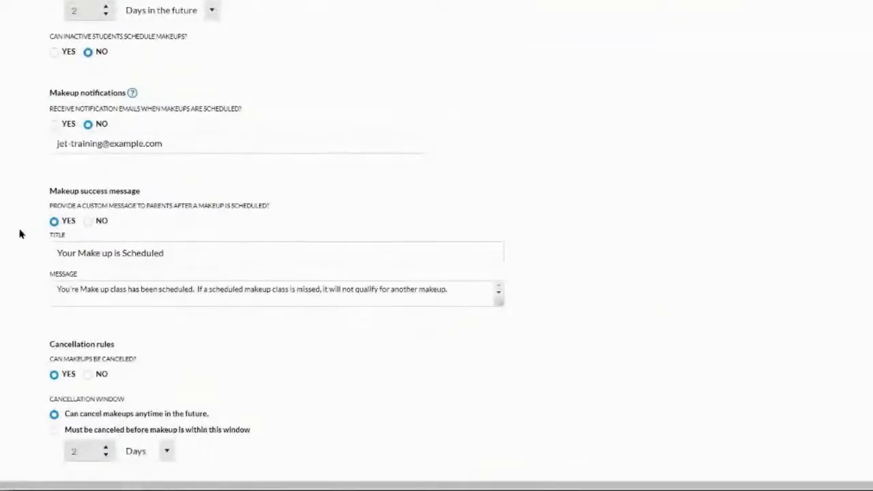
triple_click(179, 253)
key(BackSpace)
scroll(3, 308, down, 3)
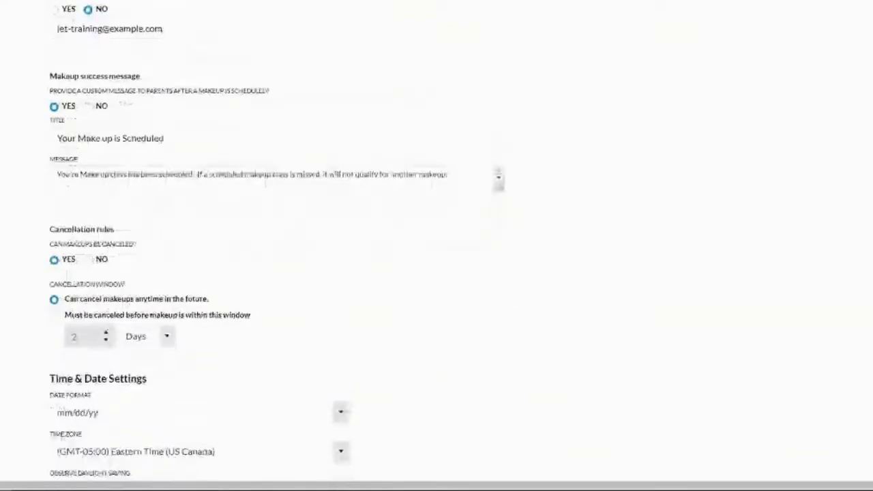
scroll(275, 245, up, 10)
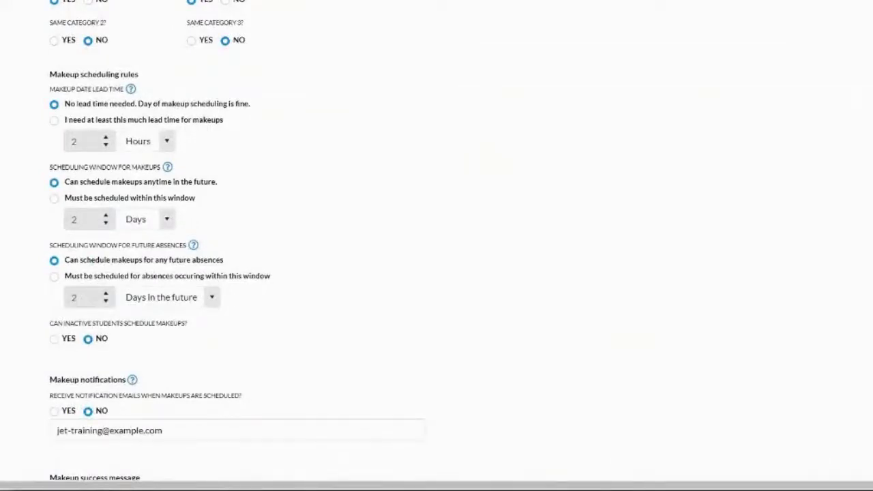
scroll(657, 216, down, 10)
scroll(657, 215, up, 6)
scroll(660, 214, up, 3)
scroll(660, 213, up, 8)
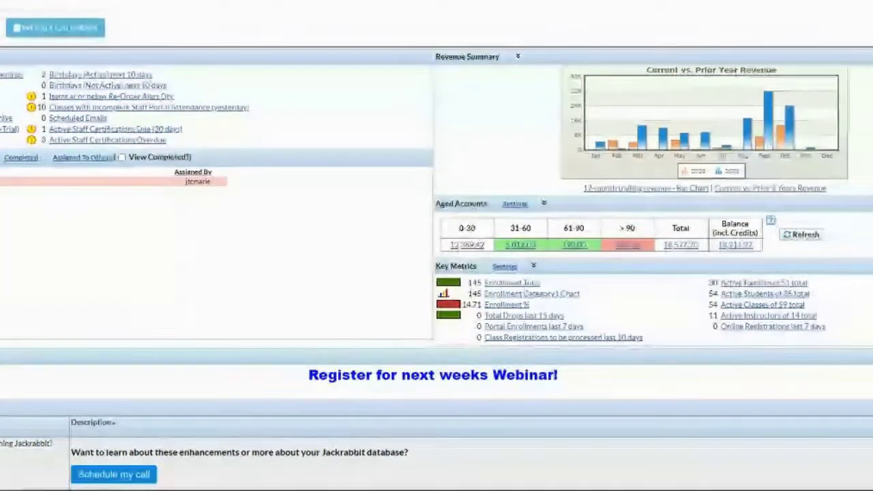
Open the Policies settings.
scroll(861, 6, down, 1)
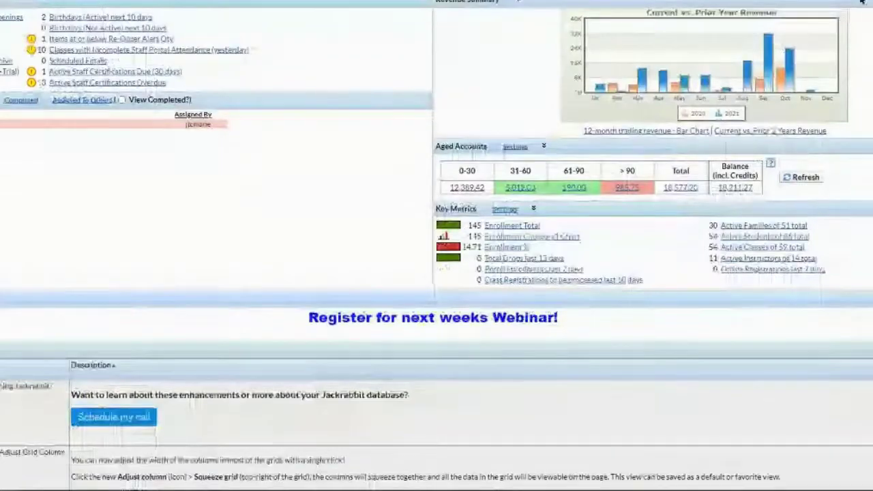
scroll(861, 6, up, 1)
mouse_move(861, 7)
click(804, 35)
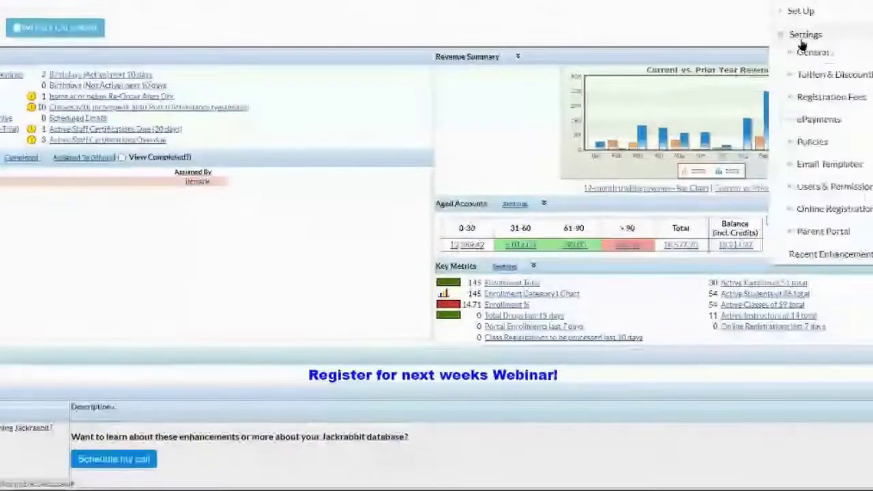
click(801, 146)
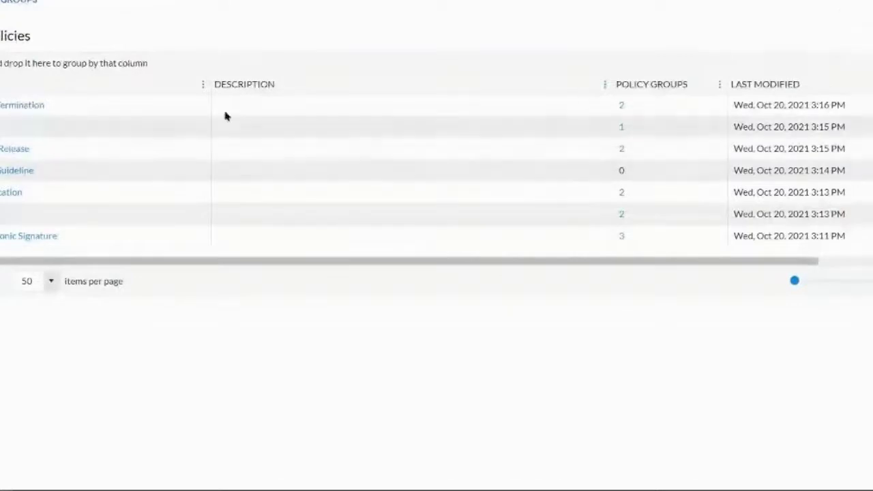
View the policy groups, preview the policies in the Competition Team group, and compare them with the full policies list.
click(3, 7)
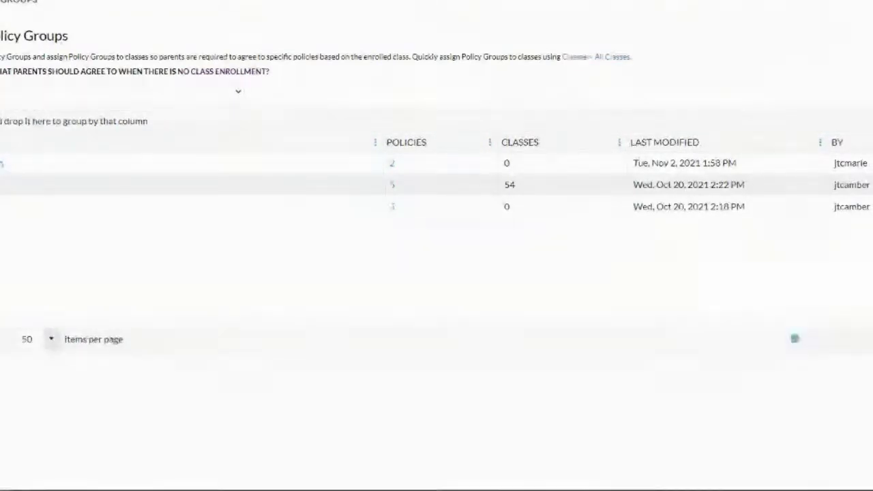
click(393, 168)
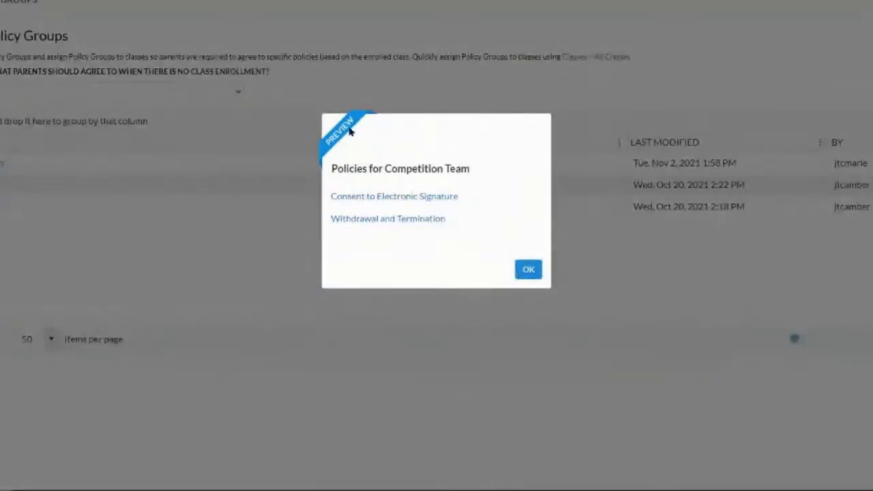
click(528, 270)
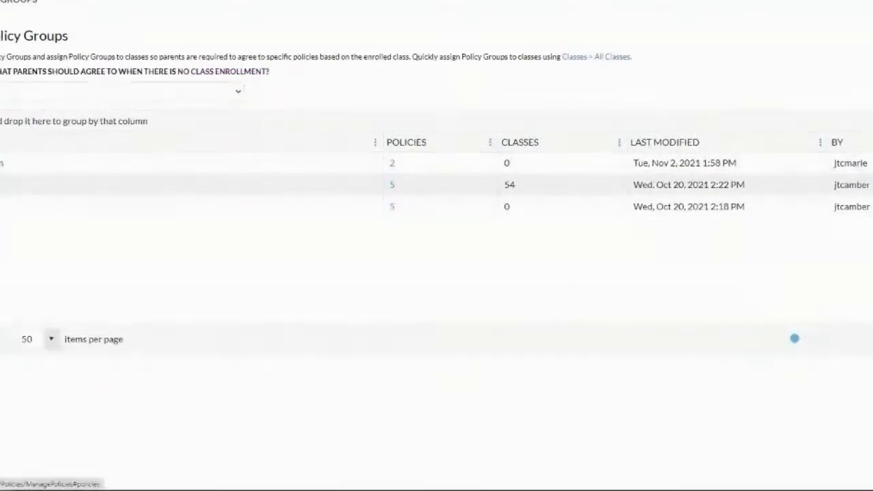
click(3, 105)
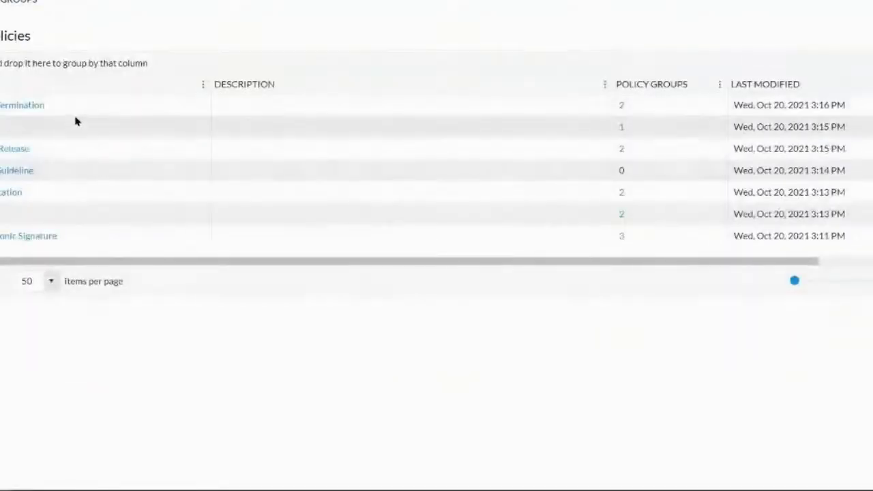
click(3, 8)
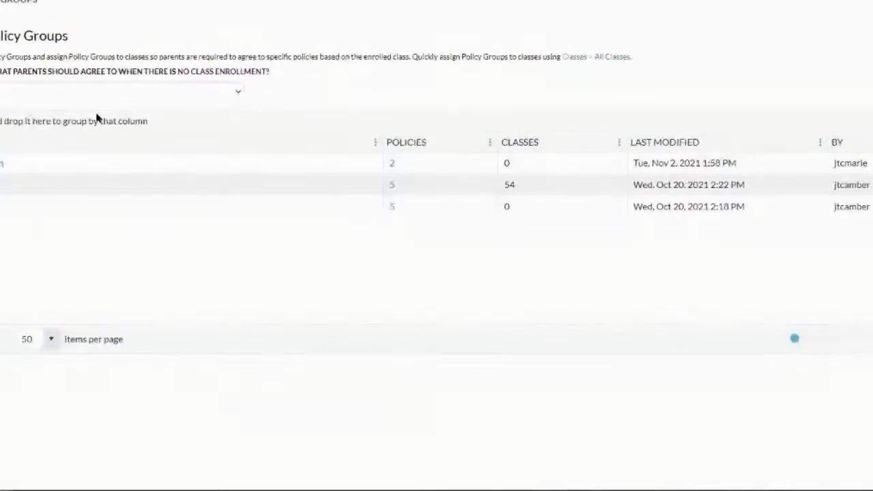
Open the list of all classes and filter it to the Competition Fee slice of Category 1.
mouse_move(37, 2)
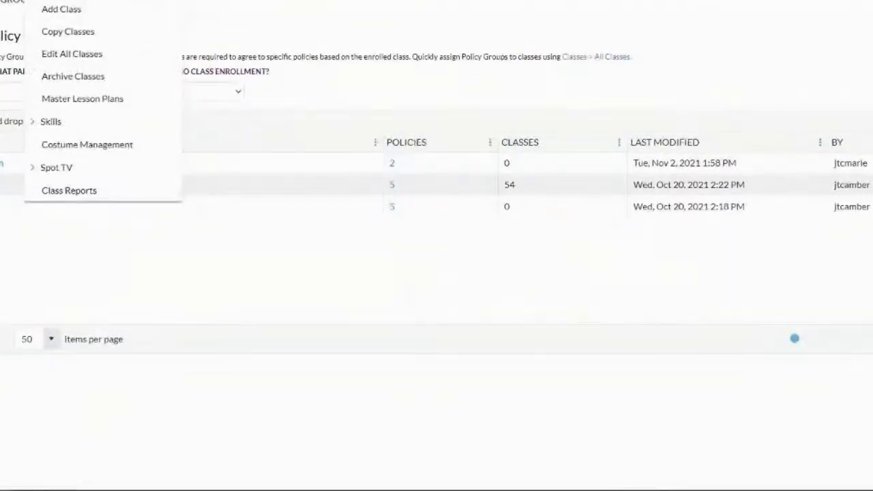
click(37, 2)
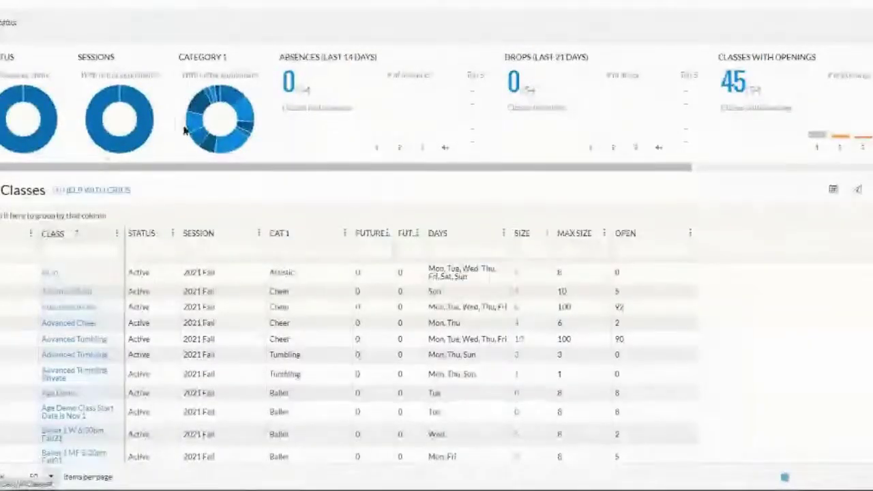
mouse_move(191, 126)
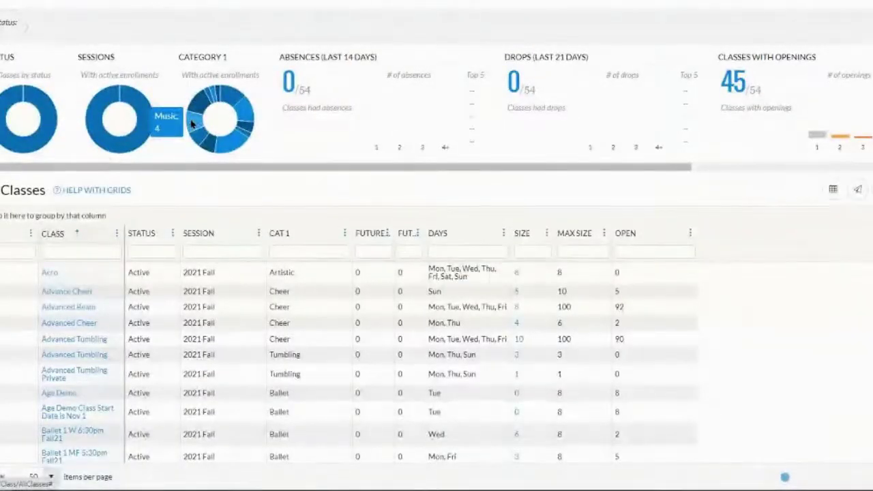
mouse_move(199, 106)
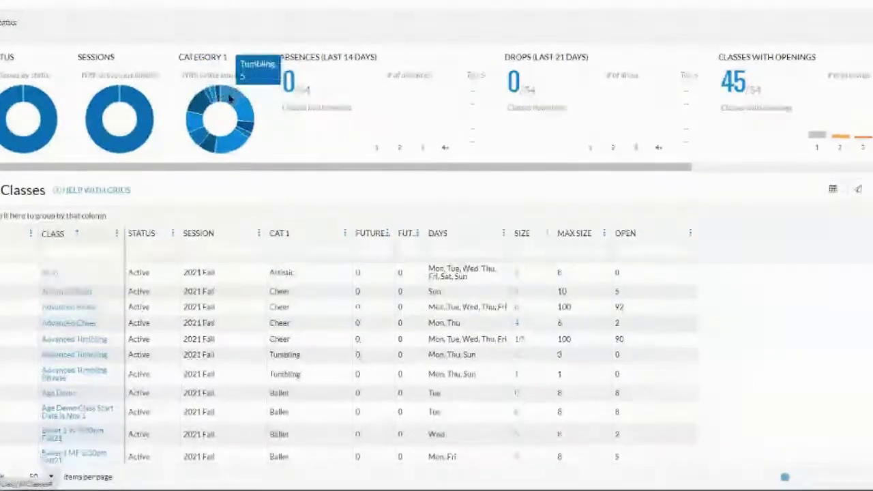
click(250, 130)
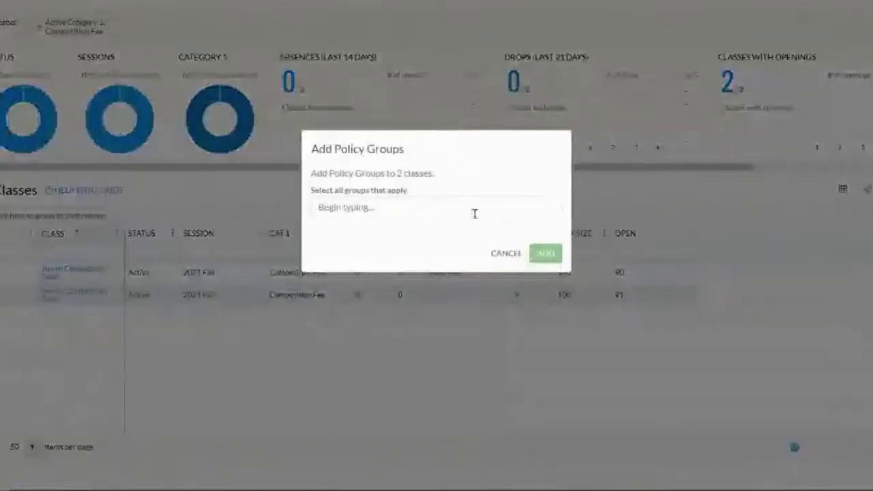
Add the Competition Team policy group to the two Competition Fee classes.
click(457, 210)
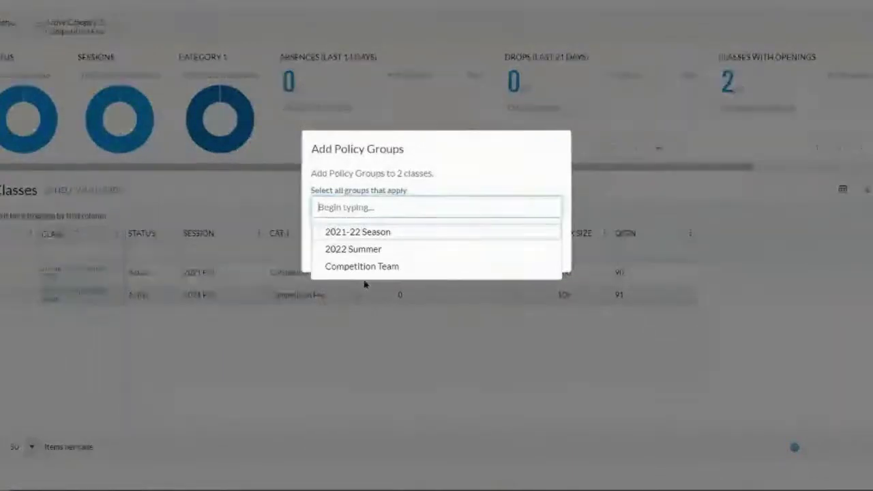
click(365, 267)
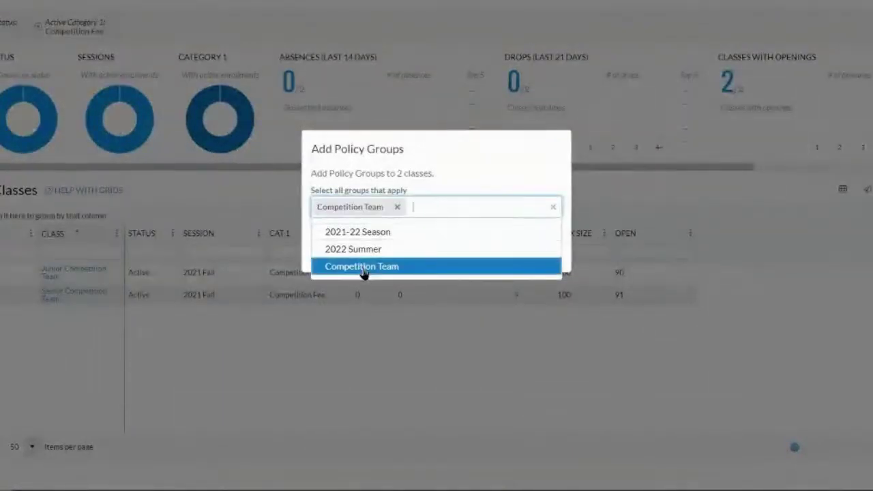
click(382, 401)
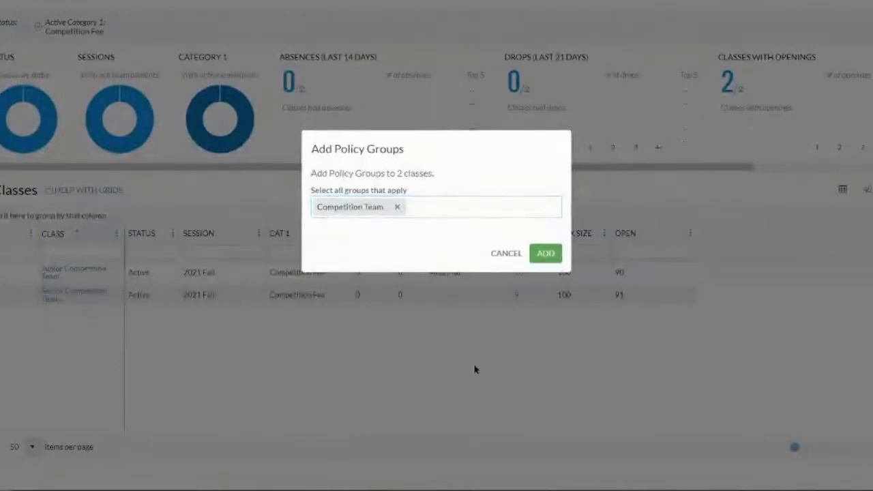
click(547, 256)
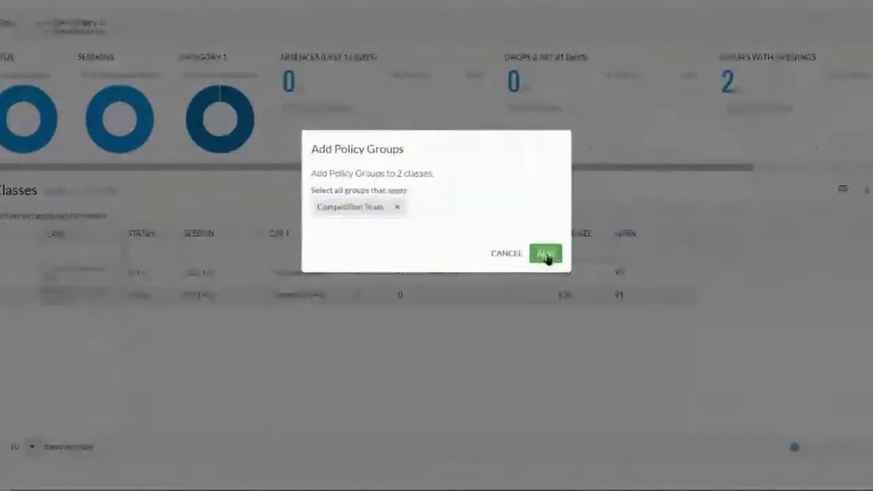
click(542, 253)
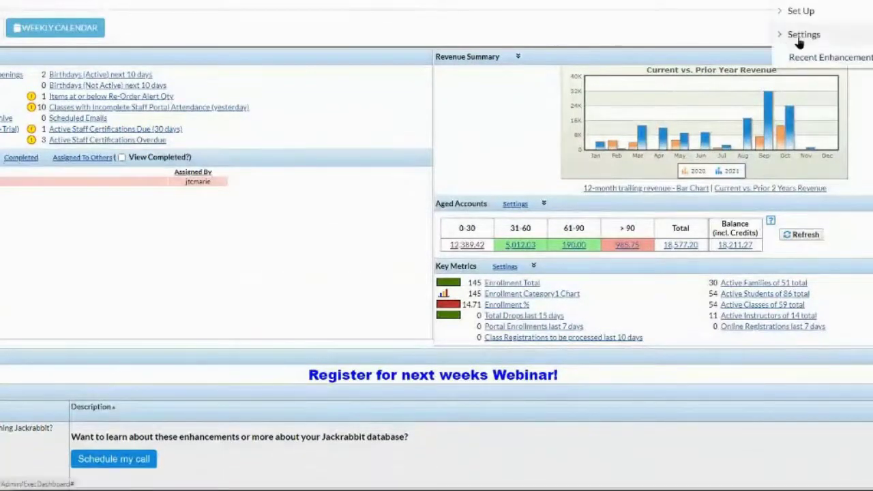
Open the Registration Fees settings and review how fees are posted for new and existing families.
click(797, 37)
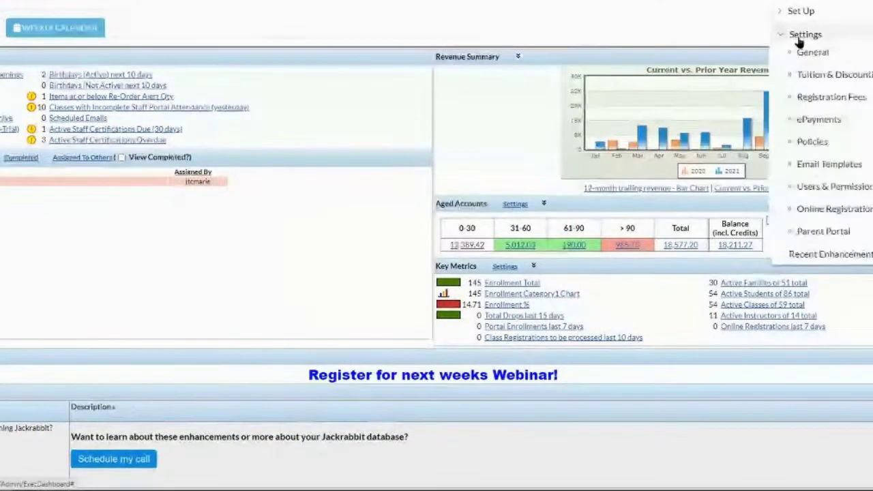
click(809, 99)
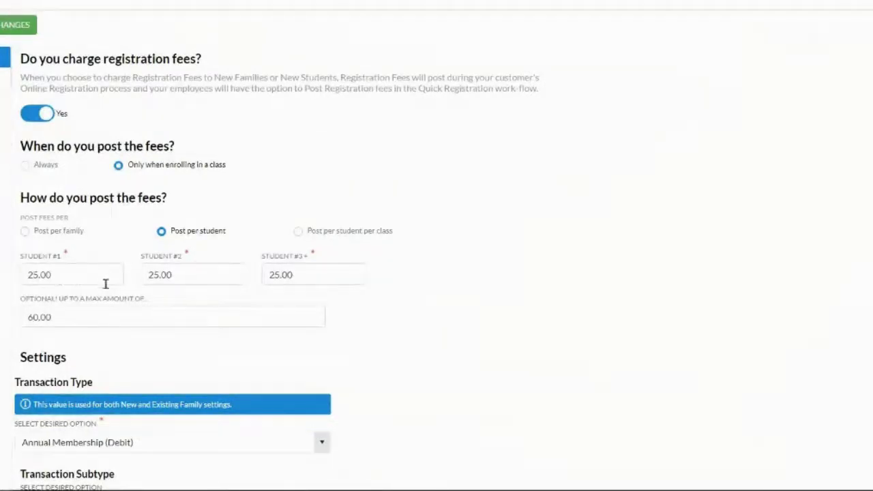
scroll(466, 348, down, 3)
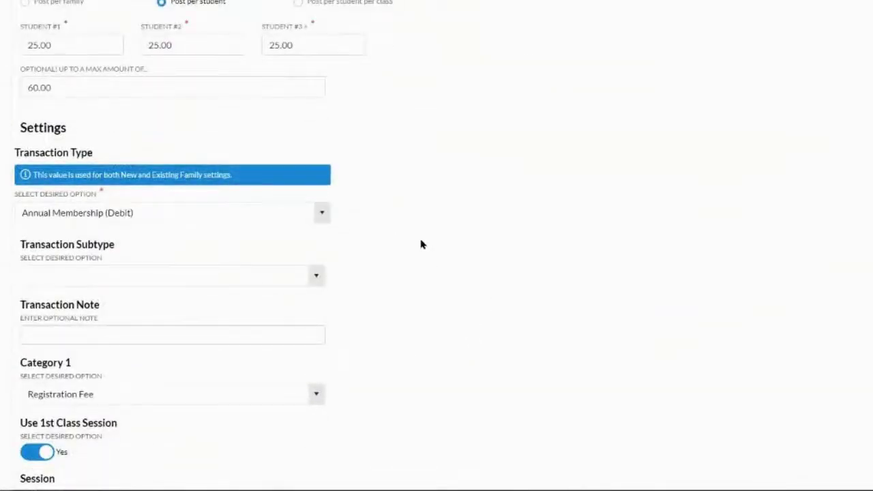
scroll(420, 244, down, 1)
scroll(421, 244, up, 4)
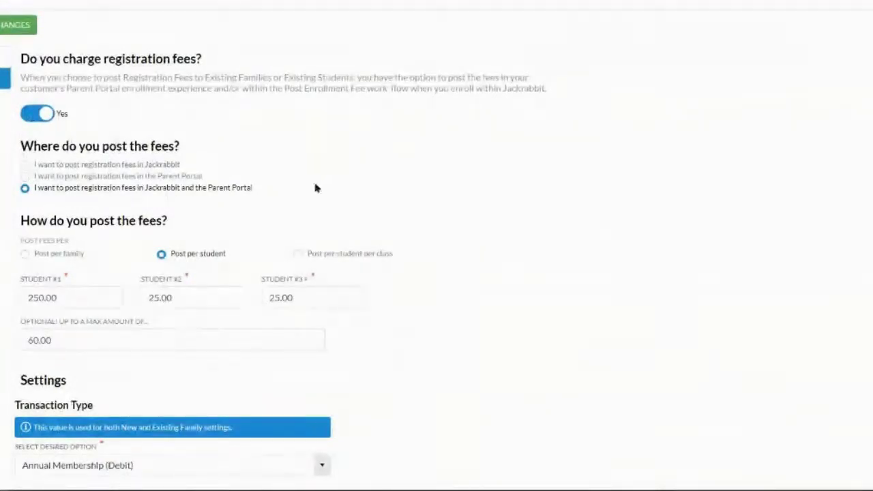
Switch the existing-family registration fees off and back on, and set the Student #1 fee to 25.00.
click(46, 114)
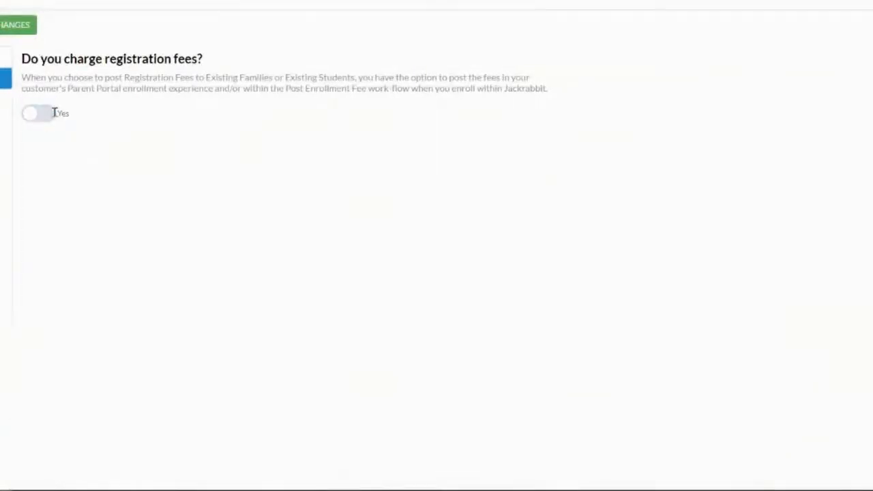
click(48, 119)
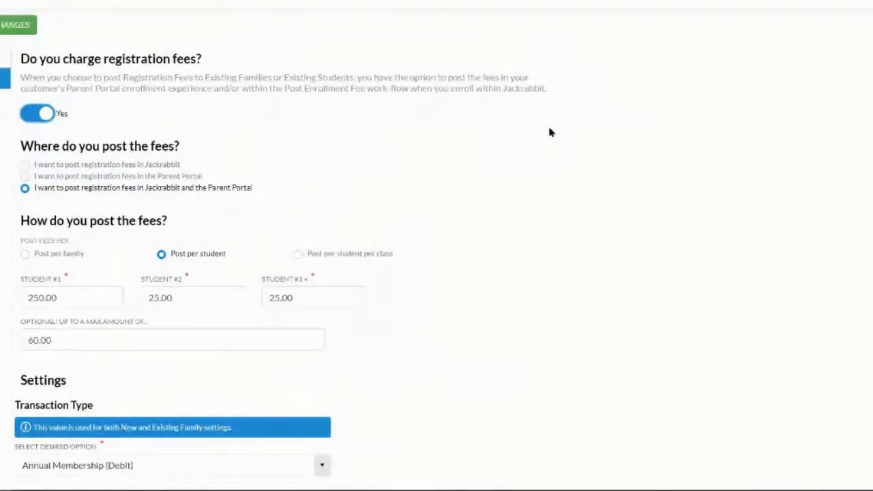
click(41, 297)
key(BackSpace)
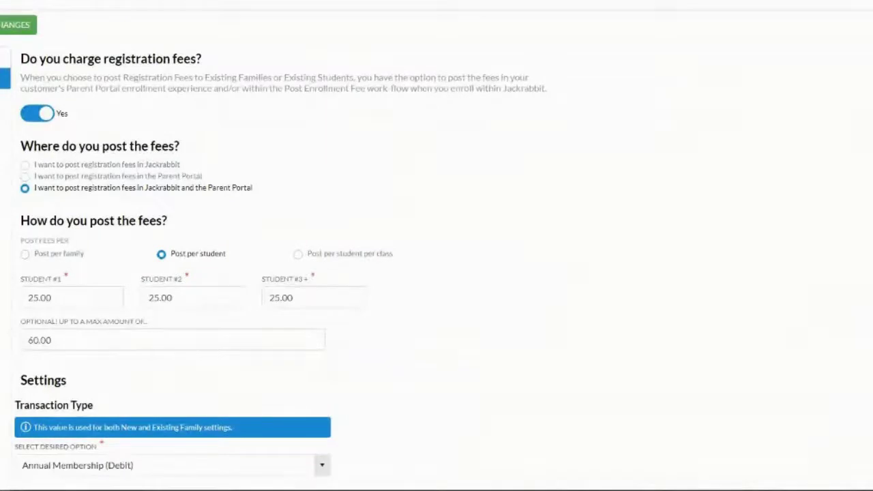
Review the transaction type, subtype, note, Category 1, session and As of Date settings for the registration fees.
scroll(436, 272, down, 3)
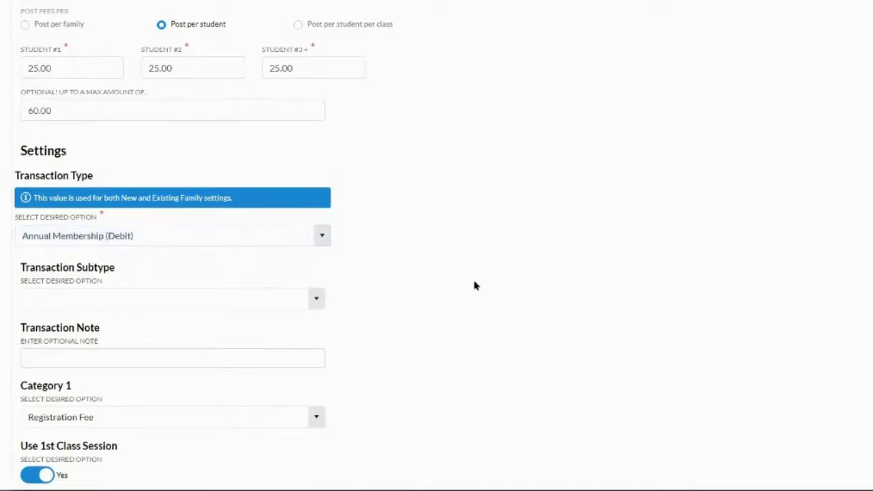
scroll(473, 283, down, 2)
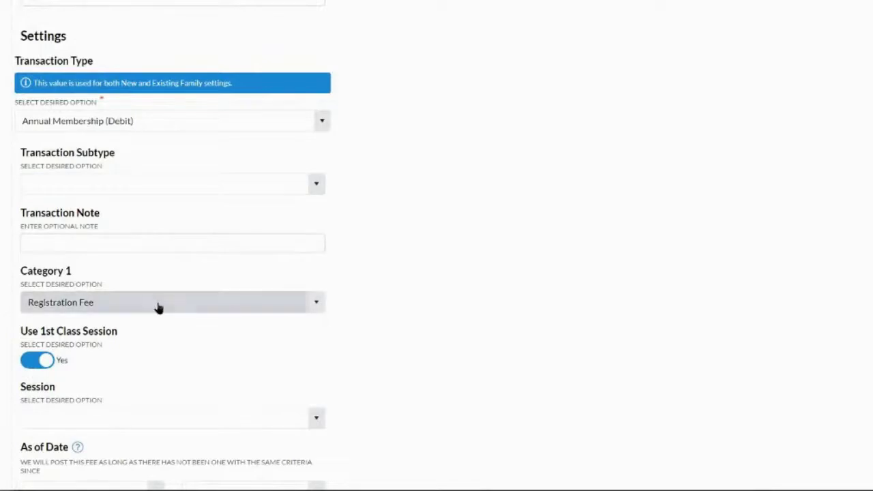
scroll(523, 263, down, 1)
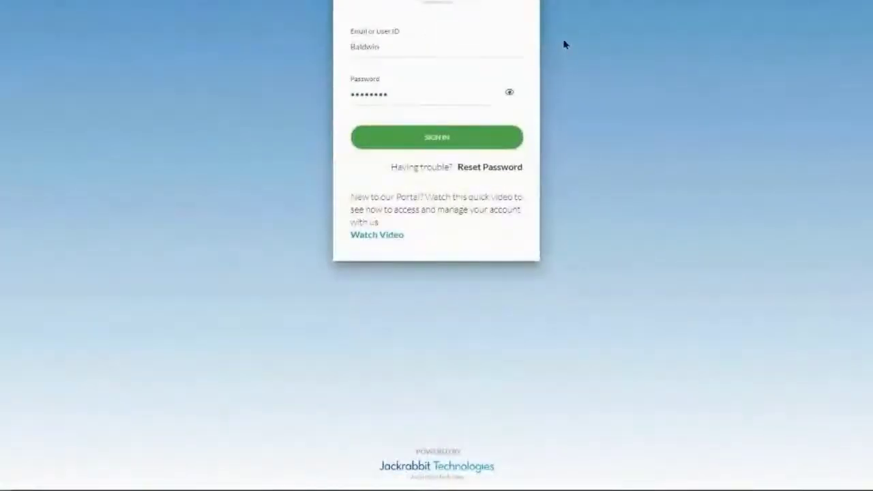
Play the introductory portal video linked from the Parent Portal sign-in page in full screen, and return to the sign-in page.
click(376, 234)
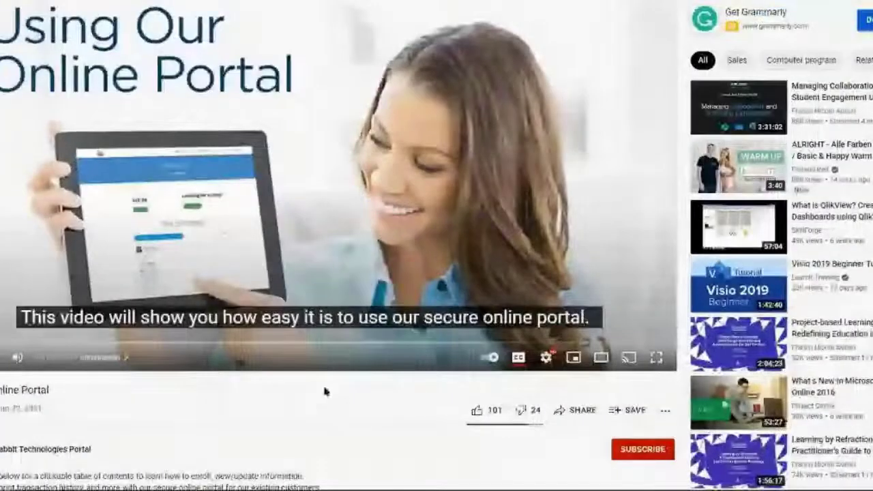
click(655, 357)
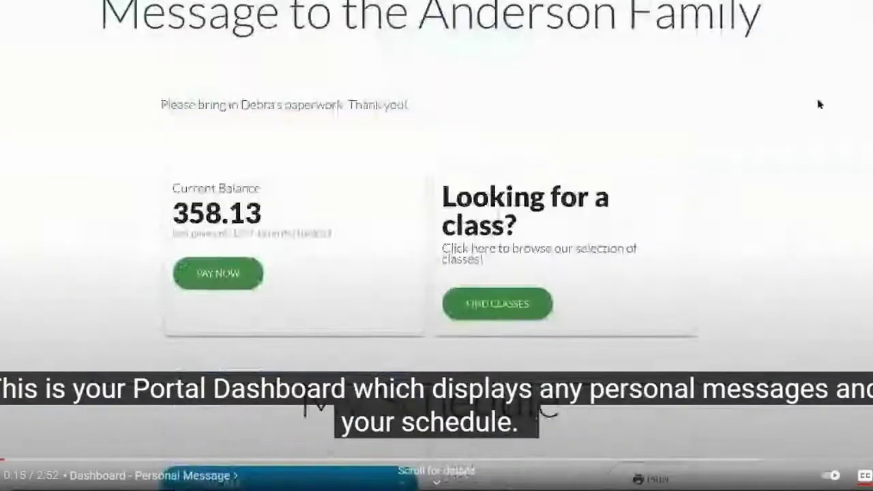
click(819, 104)
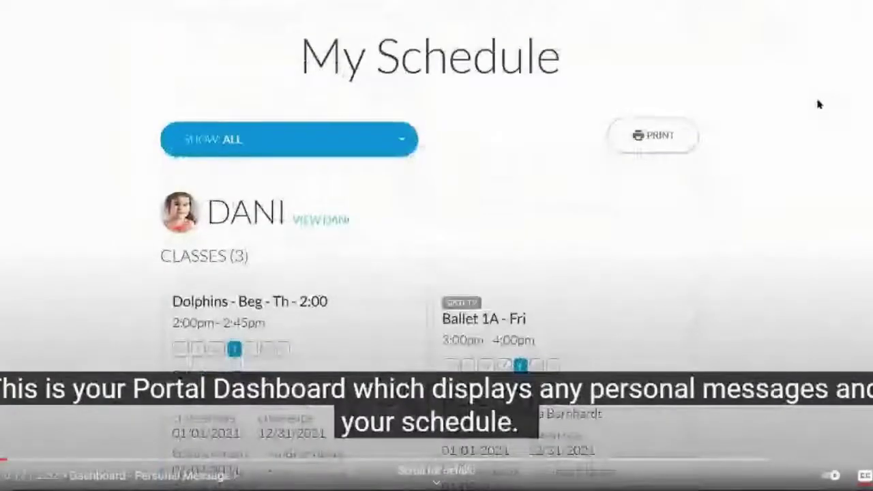
key(Escape)
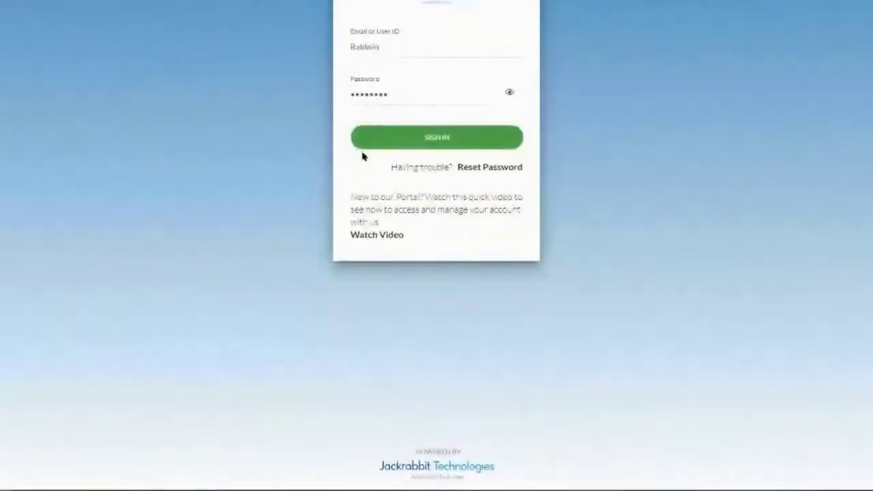
Sign in to the Parent Portal with the prefilled credentials and look through the students' class schedules on the dashboard.
click(431, 140)
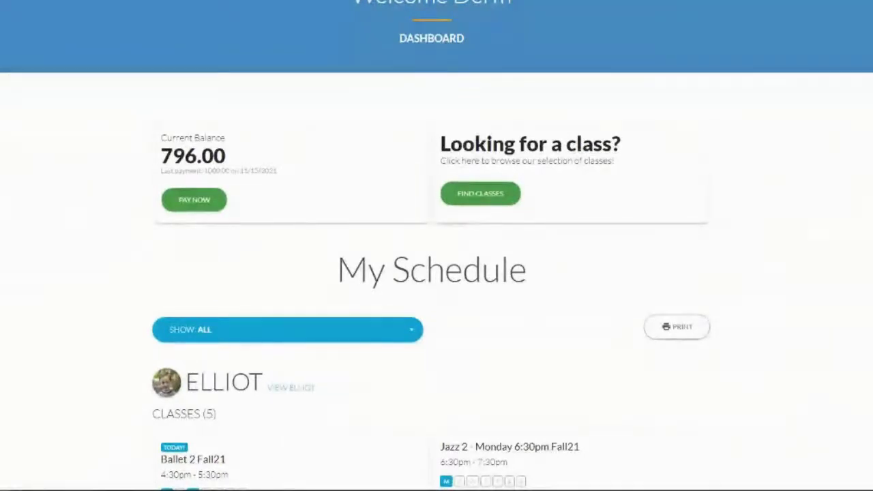
scroll(6, 275, down, 3)
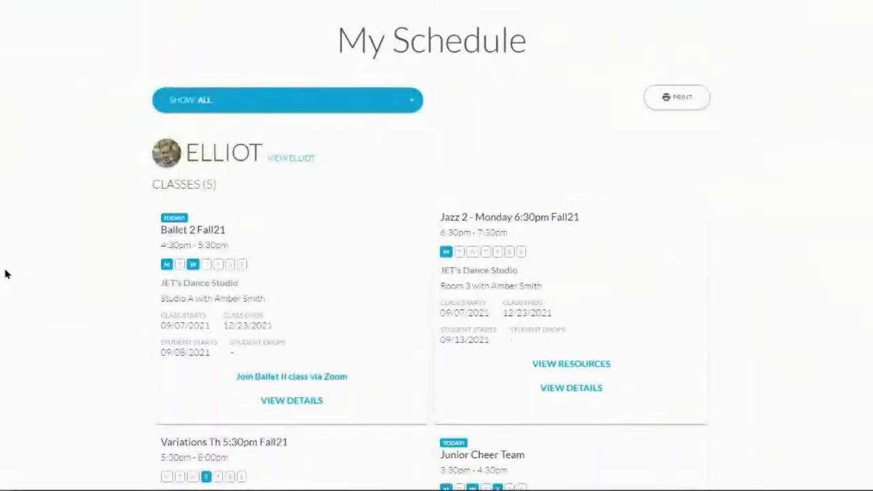
scroll(6, 274, down, 10)
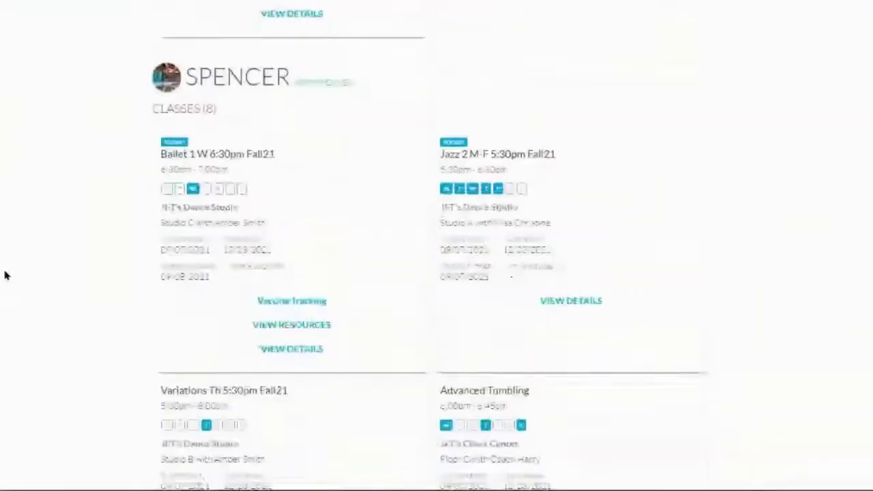
scroll(6, 276, up, 6)
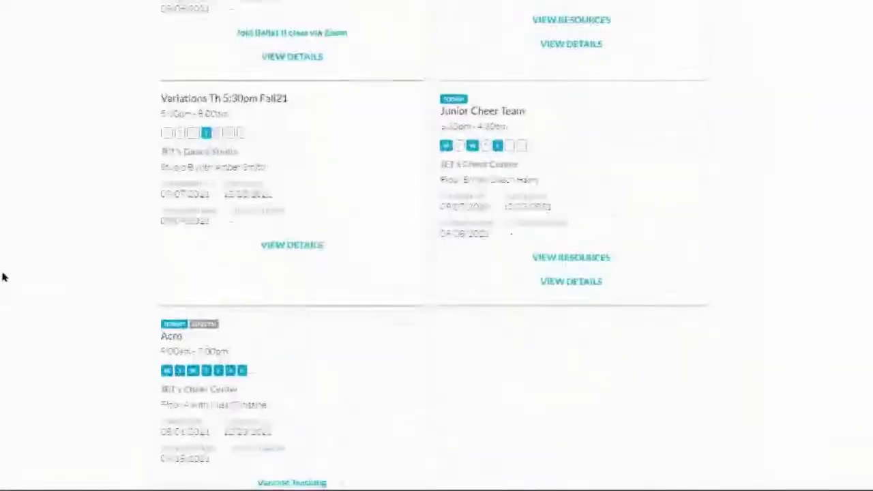
scroll(3, 277, up, 2)
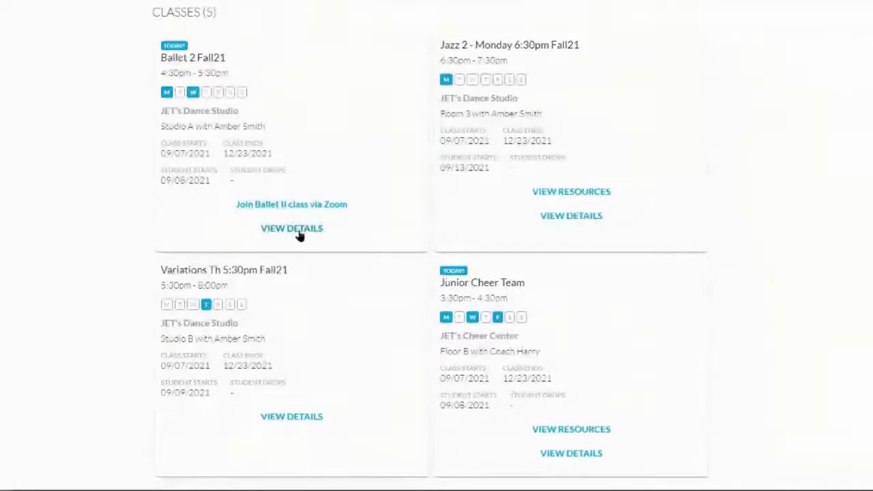
Open the details of the Ballet 2 Fall21 class, highlight its description, and return to the dashboard schedule.
click(299, 231)
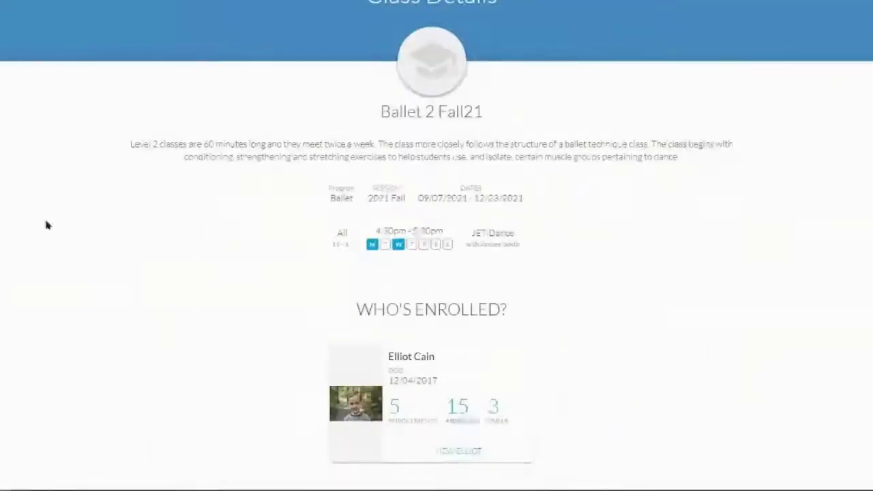
drag(131, 144, 707, 160)
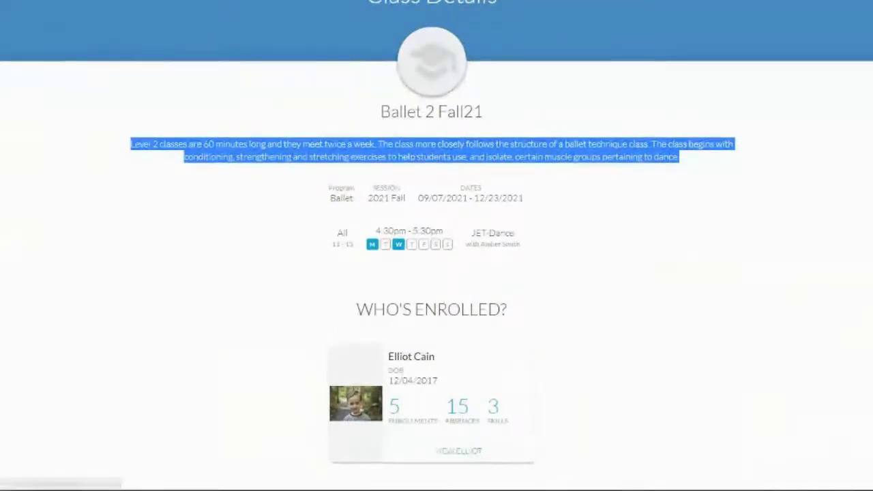
key(alt+Left)
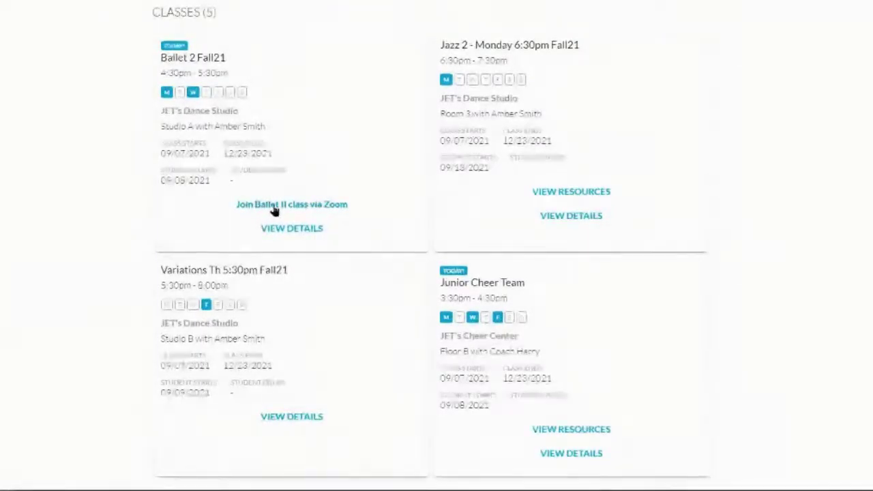
View the Jazz Routine resource of the Jazz 2 - Monday 6:30pm Fall21 class and close the resource list.
click(579, 194)
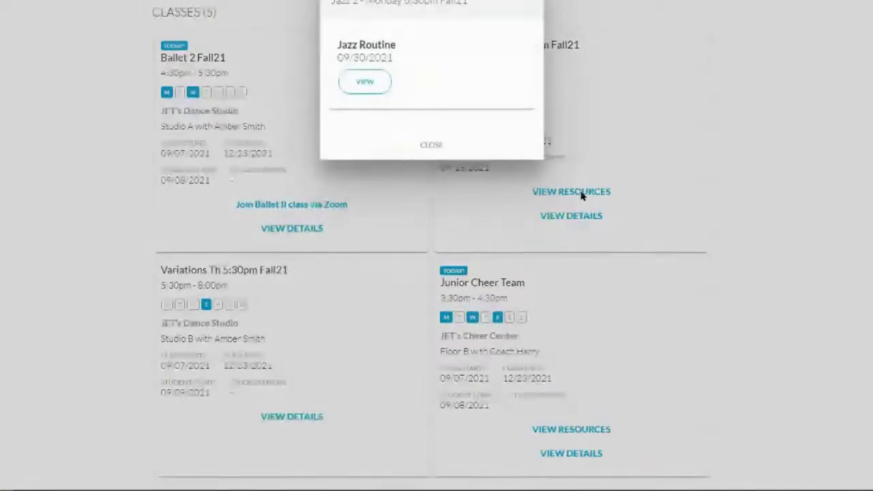
click(363, 83)
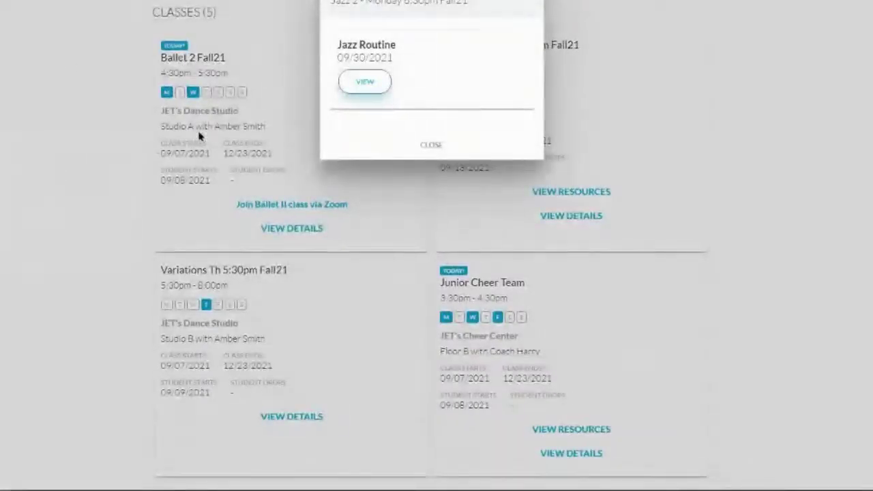
click(432, 146)
Try the Vaccine Tracking link on the Acro class card and point it out in the schedule.
scroll(364, 288, down, 4)
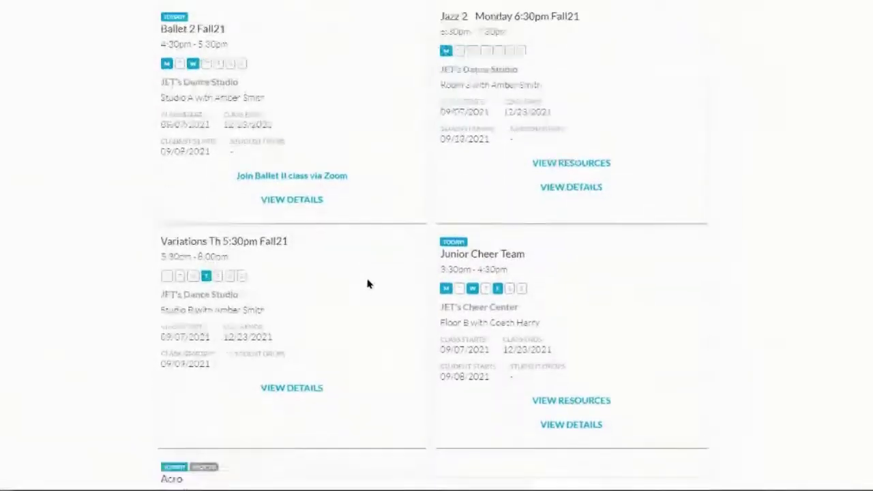
scroll(368, 281, down, 3)
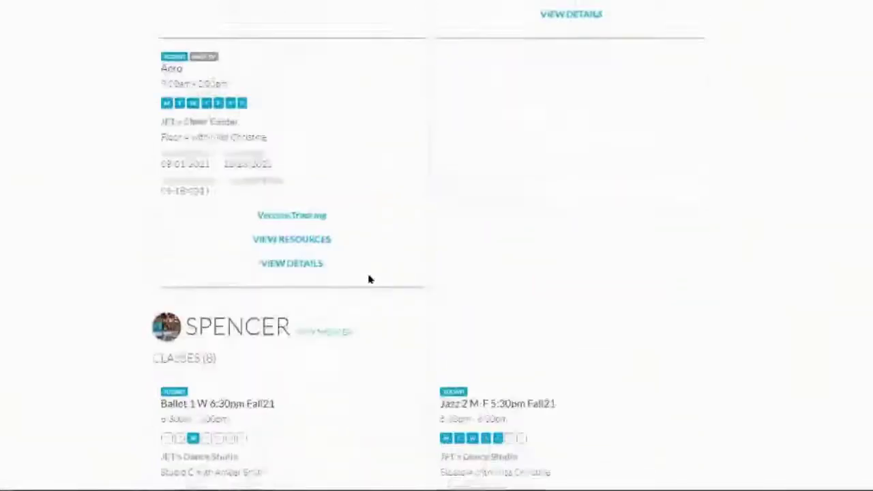
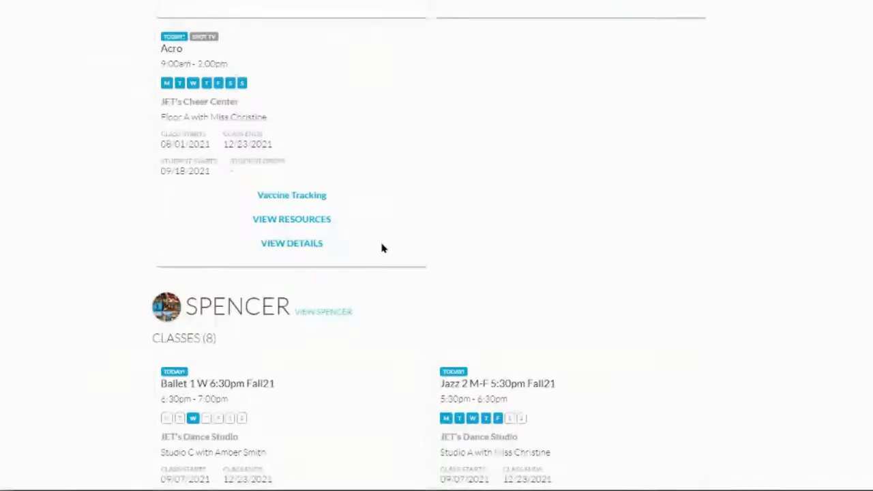
click(294, 196)
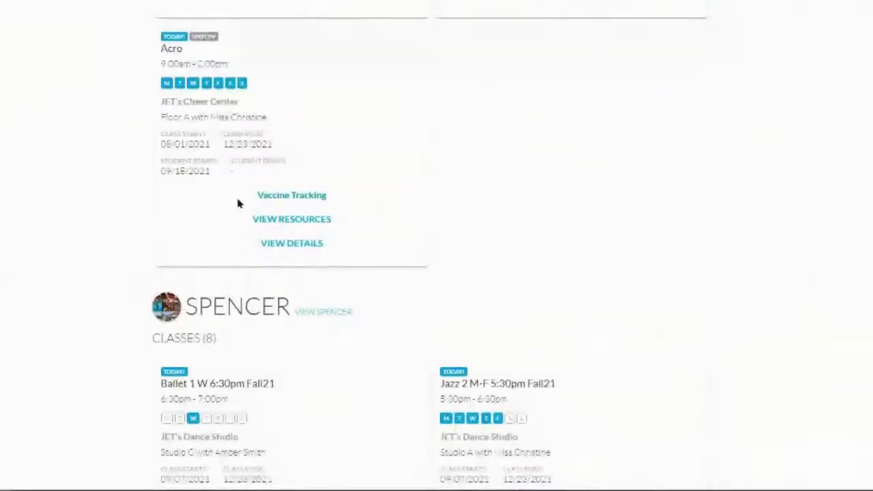
drag(240, 199, 337, 203)
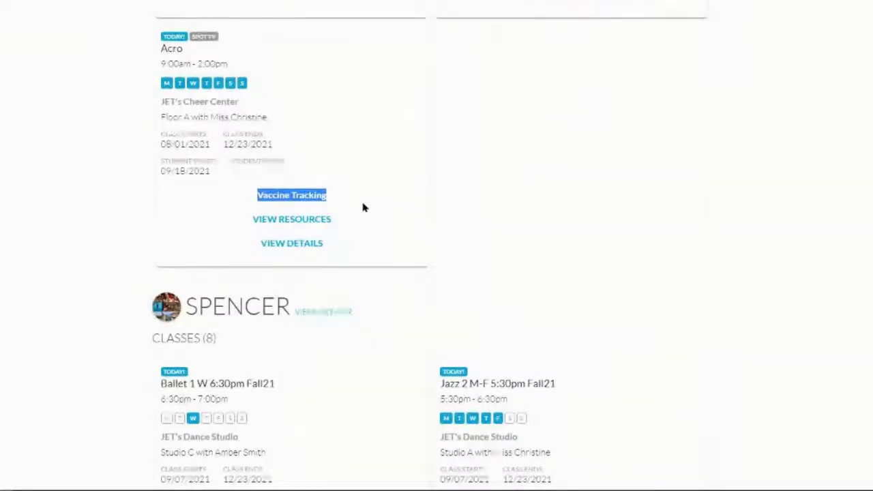
click(513, 150)
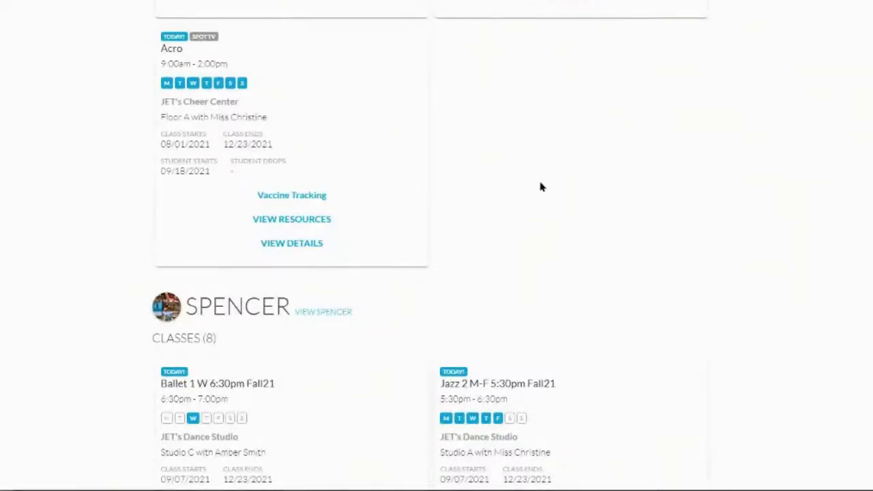
Open the account's Billing & Payments page and review the balance, quicklinks and recent activity.
scroll(545, 187, up, 15)
scroll(554, 180, up, 2)
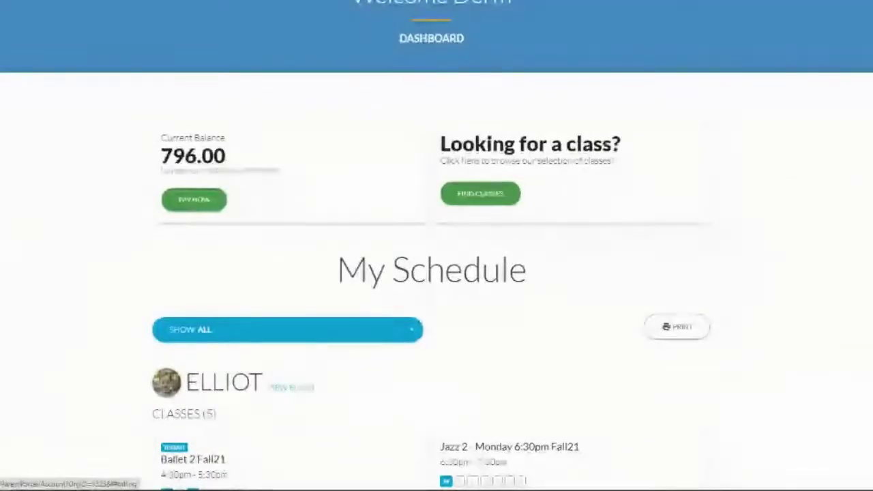
click(287, 142)
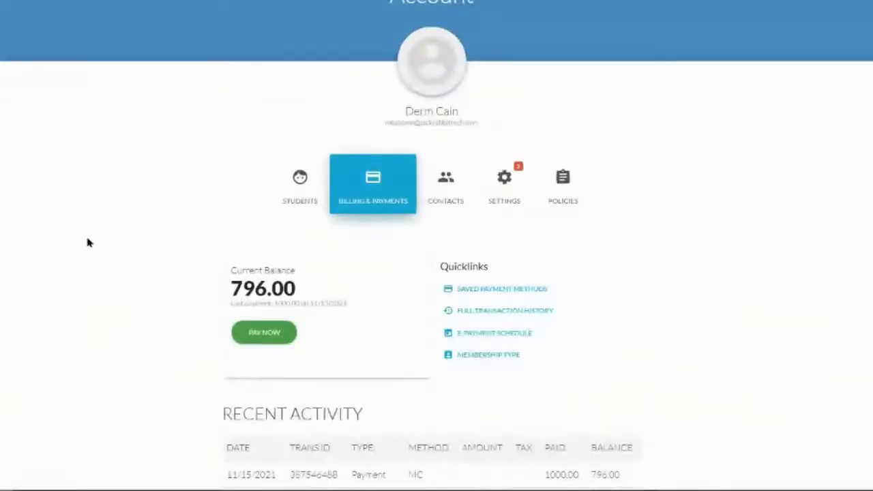
scroll(88, 242, down, 3)
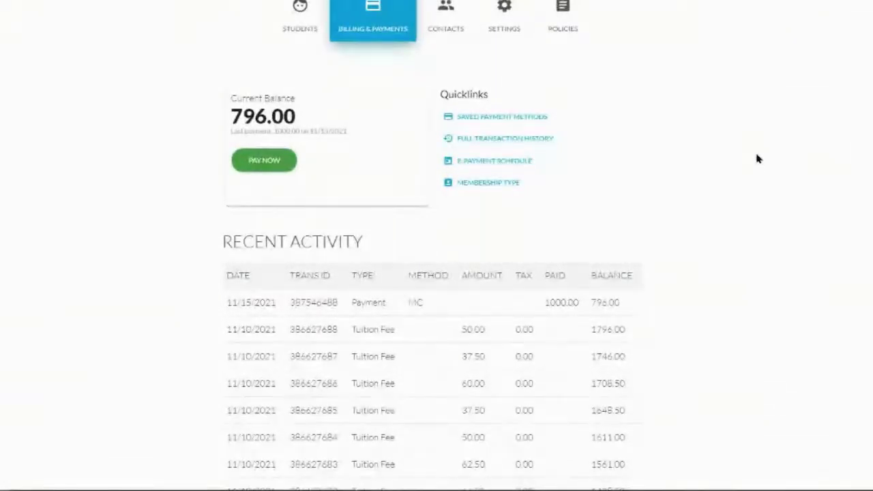
Check the payment day options in the ePayment Schedule and cancel without saving a change.
click(481, 163)
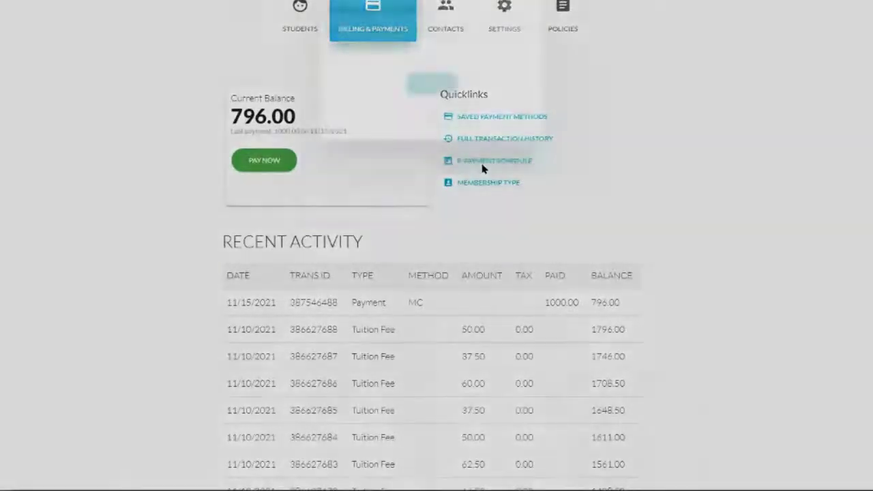
click(409, 92)
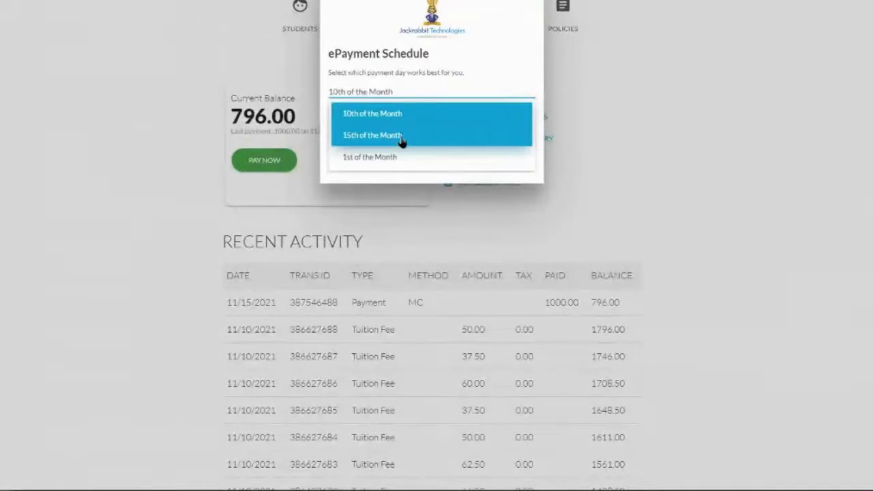
click(723, 136)
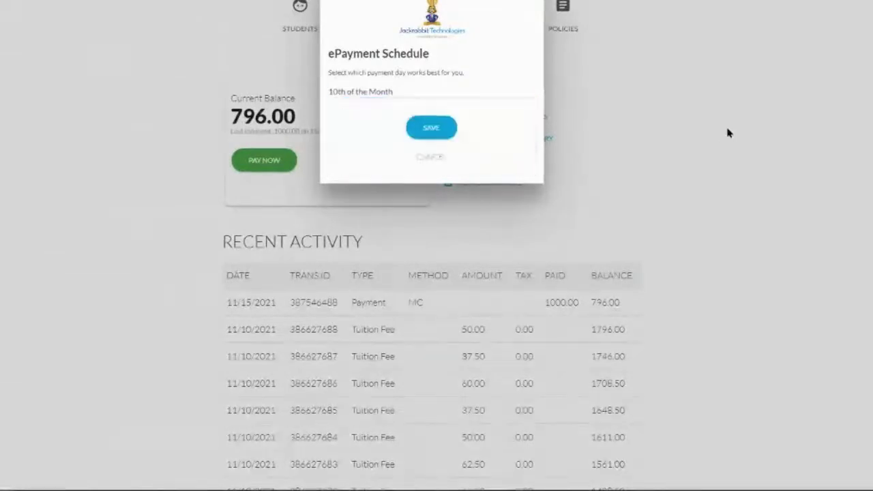
click(425, 159)
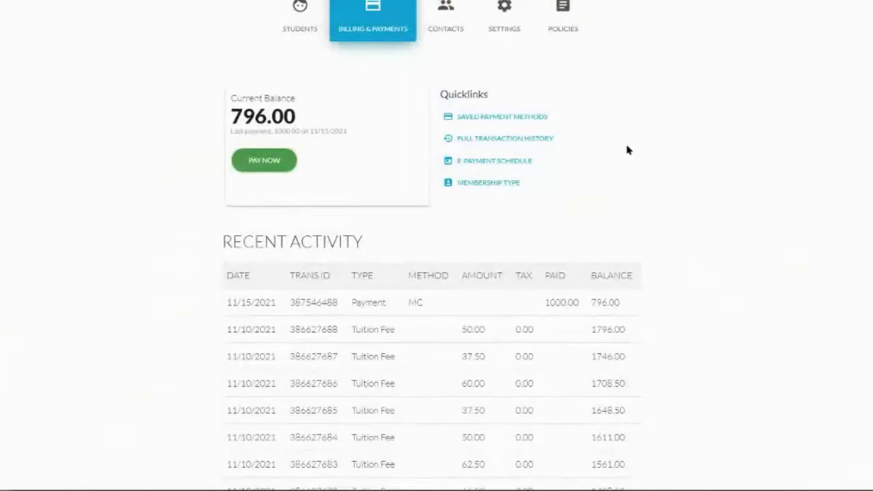
Open My Schedule under Classes & Events and look through the students' enrolled classes.
scroll(629, 150, up, 3)
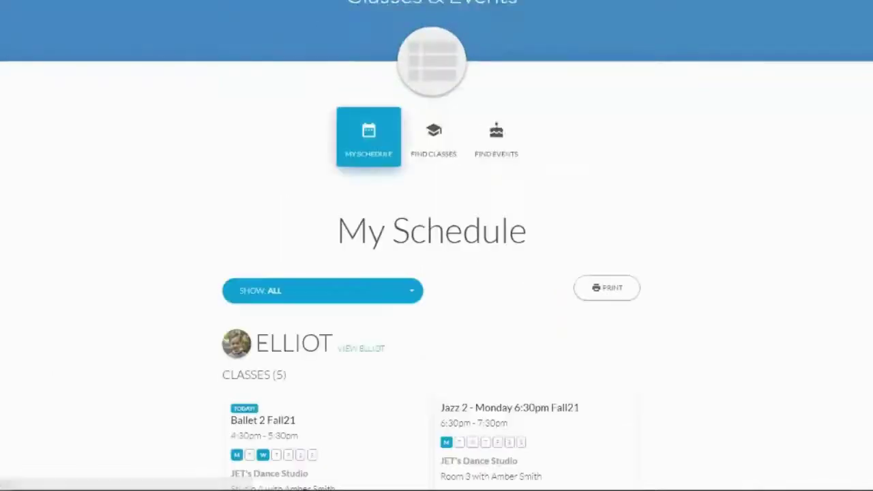
scroll(122, 207, down, 4)
scroll(124, 209, down, 1)
scroll(123, 208, down, 13)
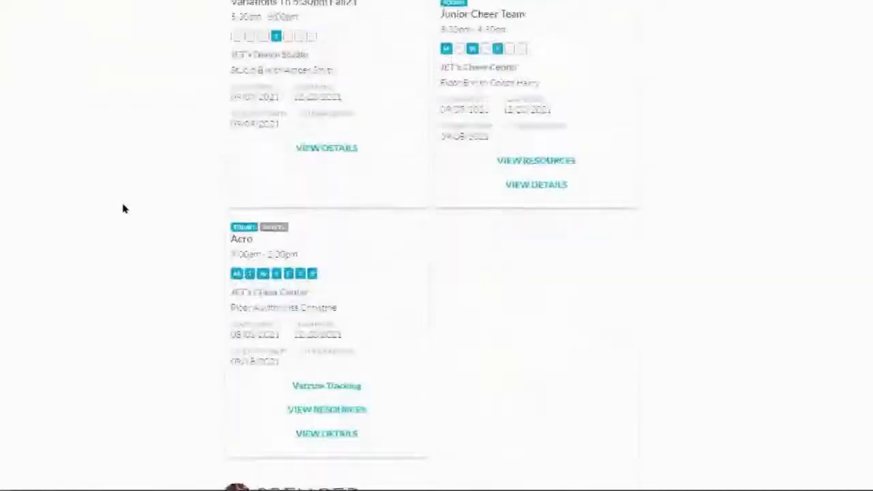
scroll(124, 206, up, 15)
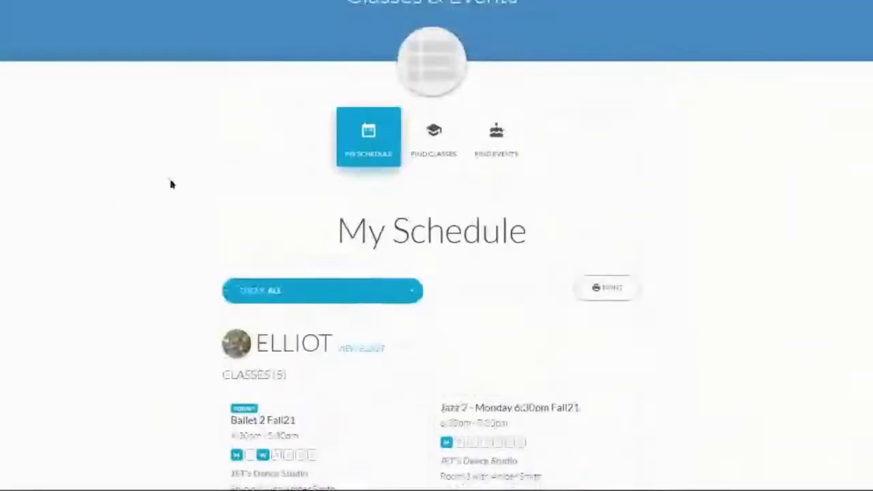
Open the Find Classes list and browse the available classes with their openings, times, locations and tuition.
click(446, 152)
scroll(76, 288, down, 4)
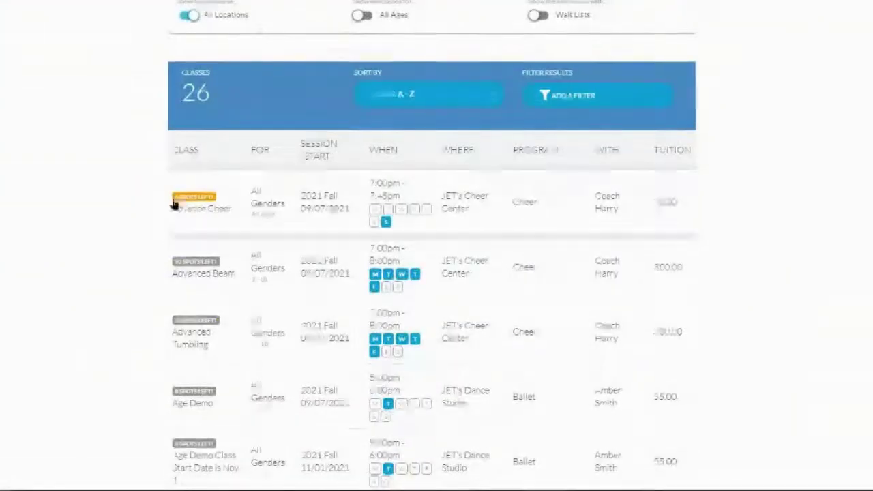
scroll(85, 293, down, 4)
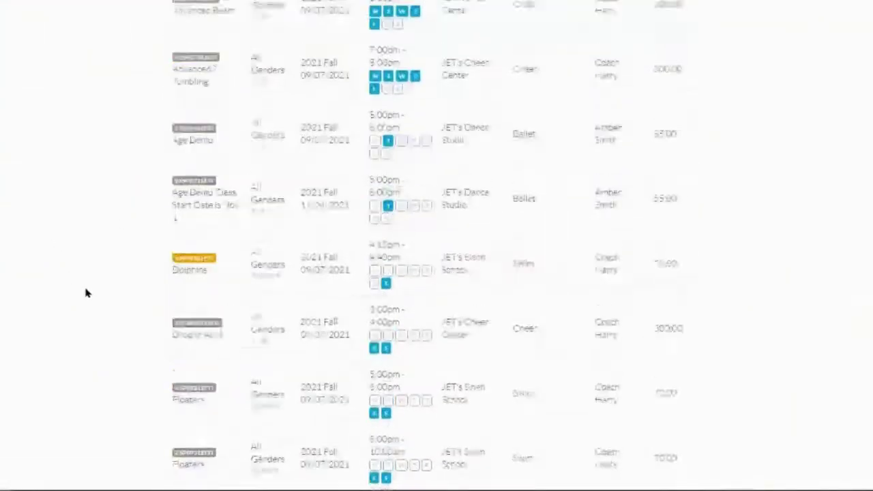
Open the Find Events list, browse the available events and check which result filters are offered without applying one.
scroll(80, 277, up, 8)
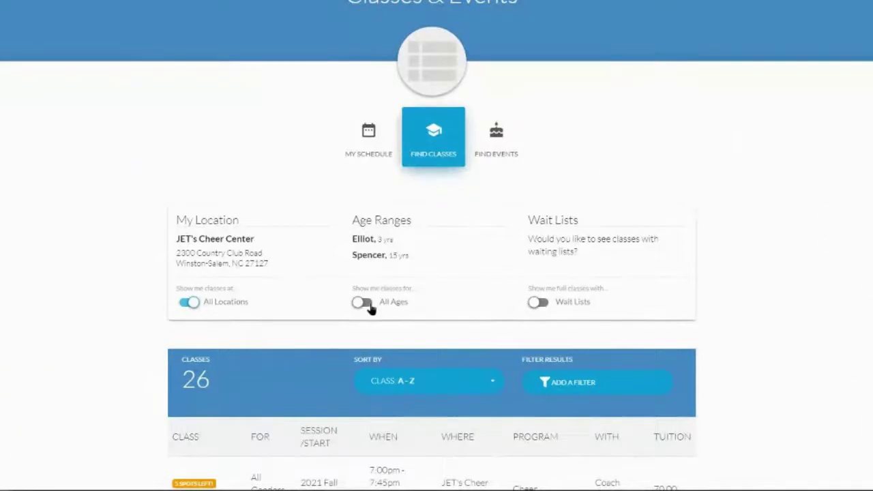
click(499, 145)
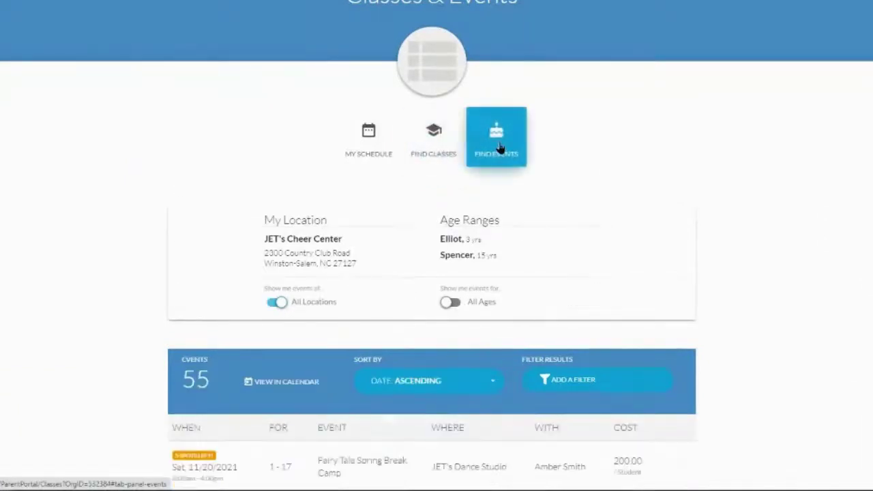
scroll(80, 275, down, 3)
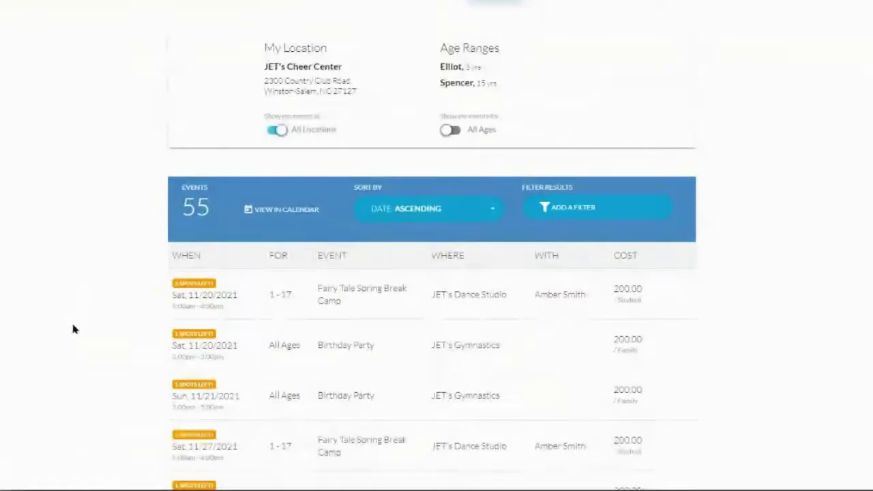
scroll(73, 329, up, 1)
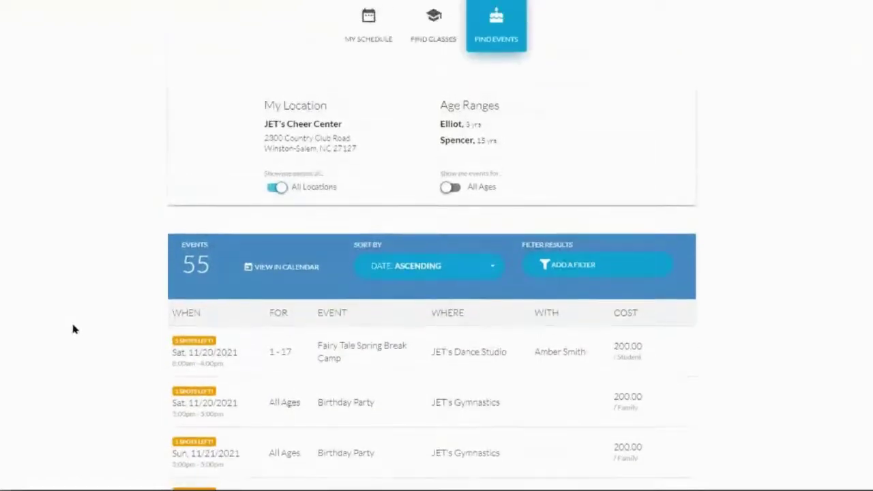
click(558, 270)
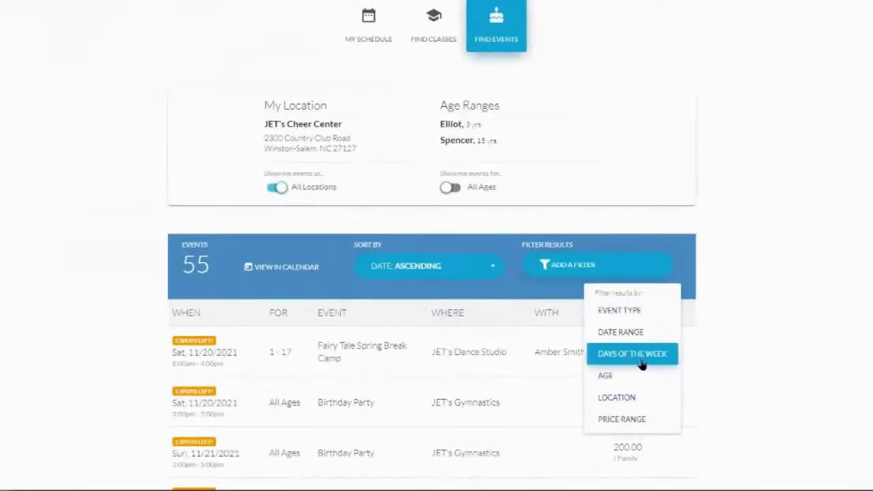
click(790, 132)
scroll(60, 144, up, 2)
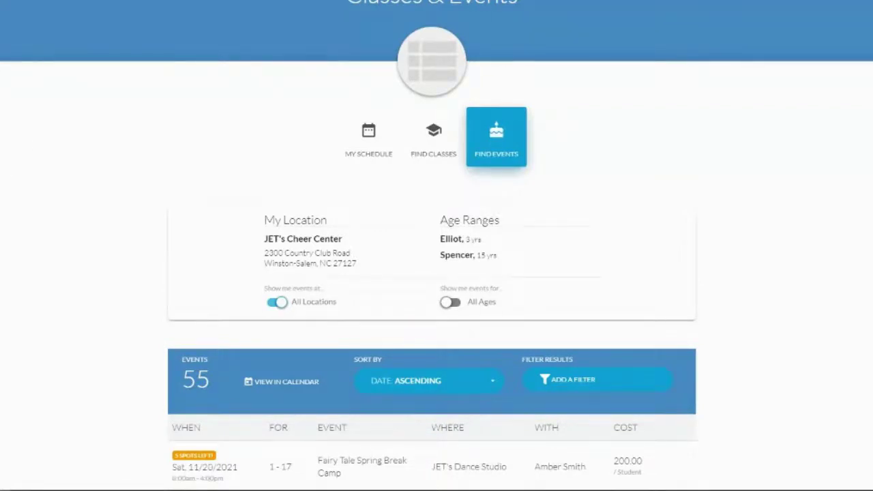
Look through both students' enrolled classes in My Schedule, including the Acro class tagged with Spot TV.
scroll(60, 216, down, 4)
scroll(60, 216, down, 10)
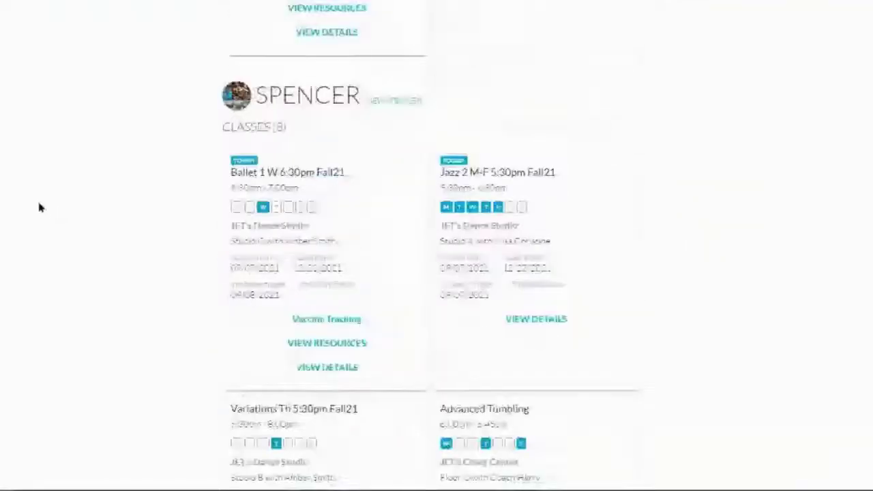
scroll(39, 207, down, 5)
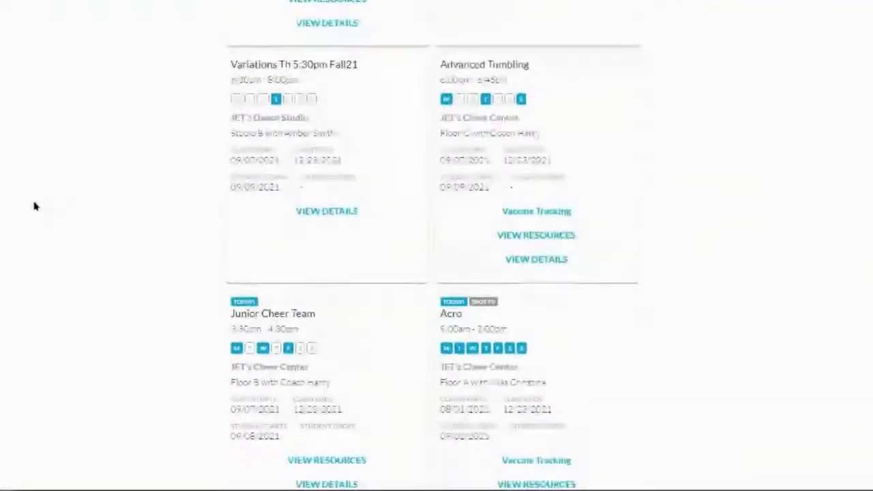
scroll(34, 206, down, 1)
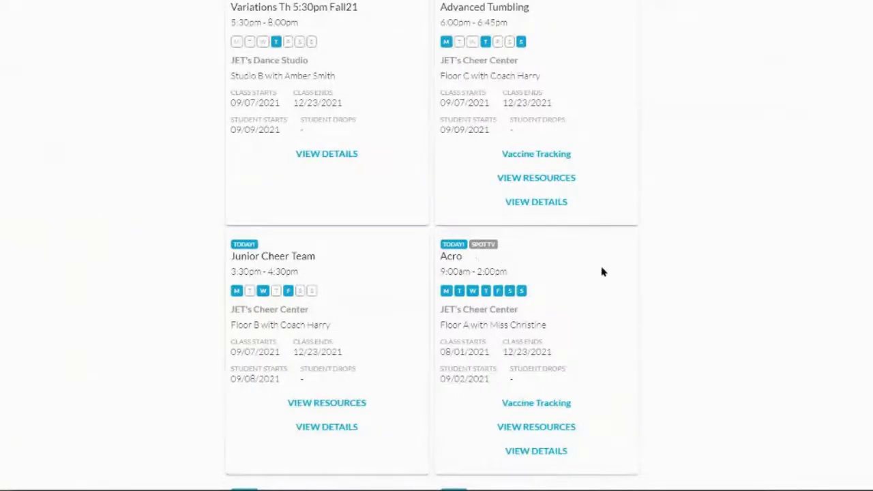
scroll(603, 238, up, 5)
scroll(691, 65, up, 7)
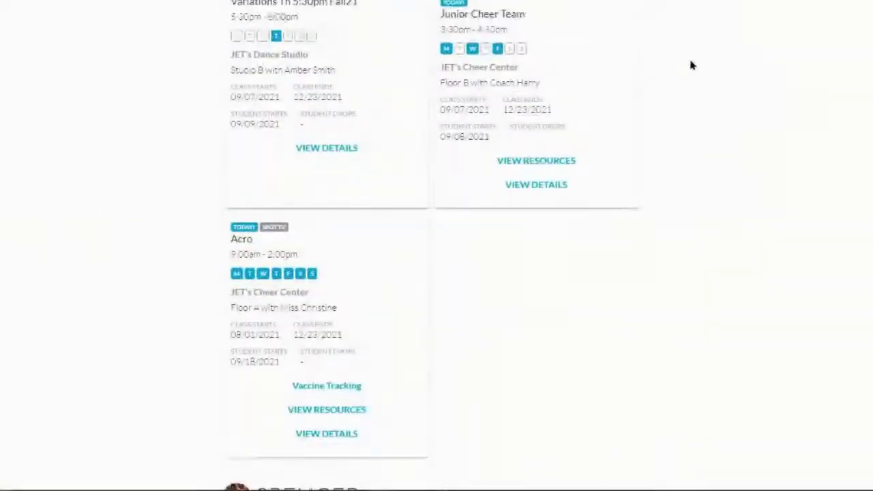
Open the Spot TV page and select the RecFloor1 camera from the channel list.
scroll(695, 64, up, 8)
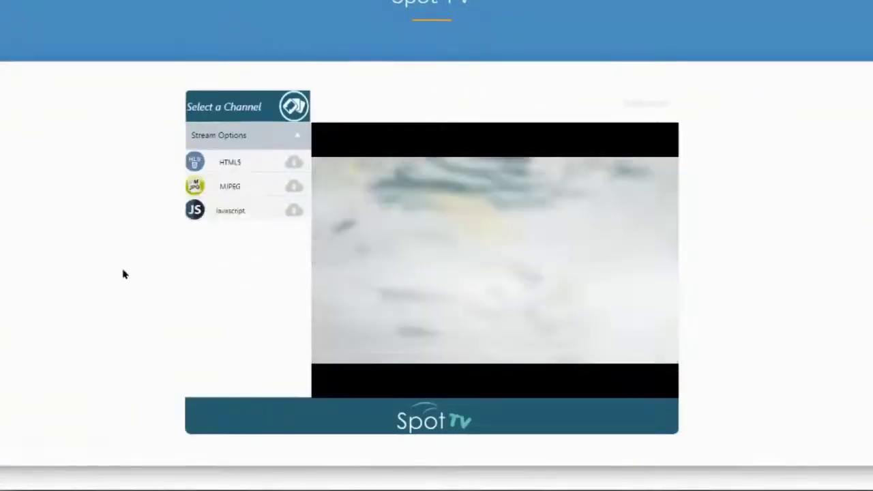
click(269, 108)
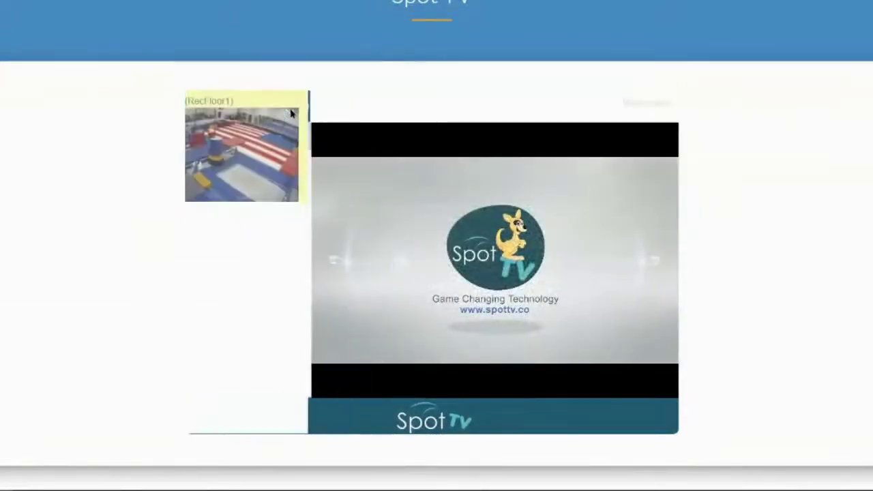
click(222, 175)
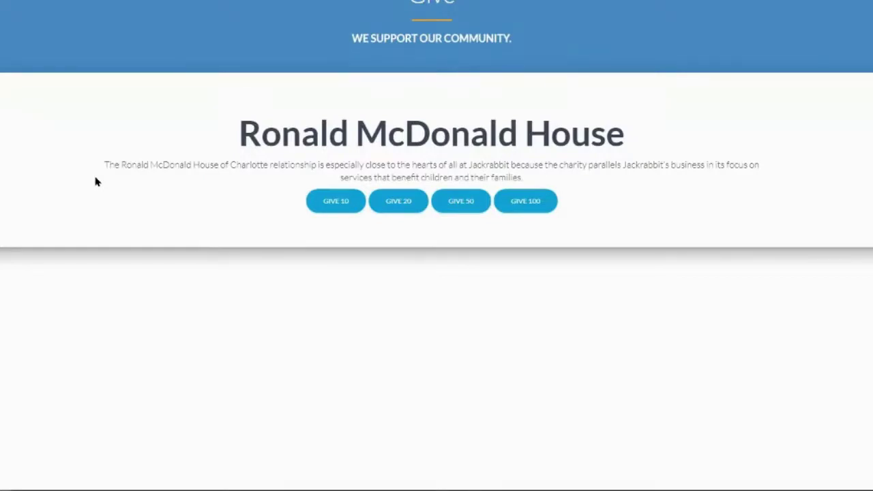
Donate 10.00 to Ronald McDonald House from the Give page, entering the saved card's security code and acknowledging the receipt.
click(335, 205)
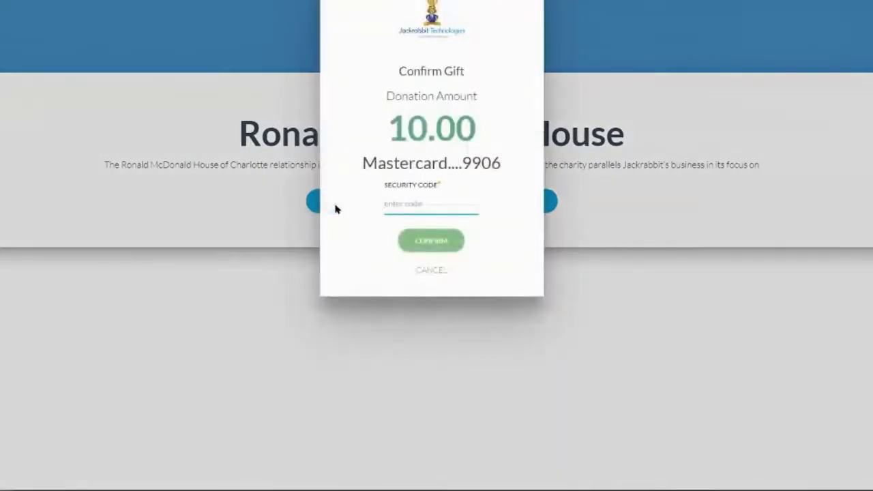
text(111)
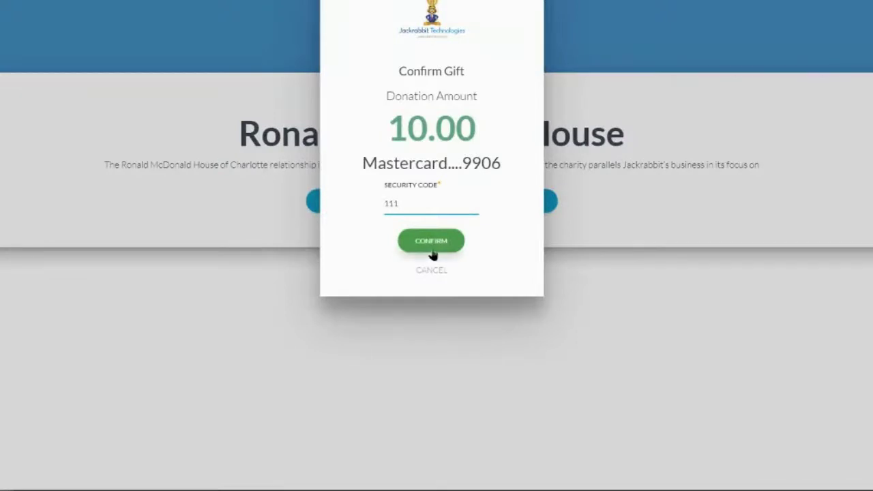
click(431, 249)
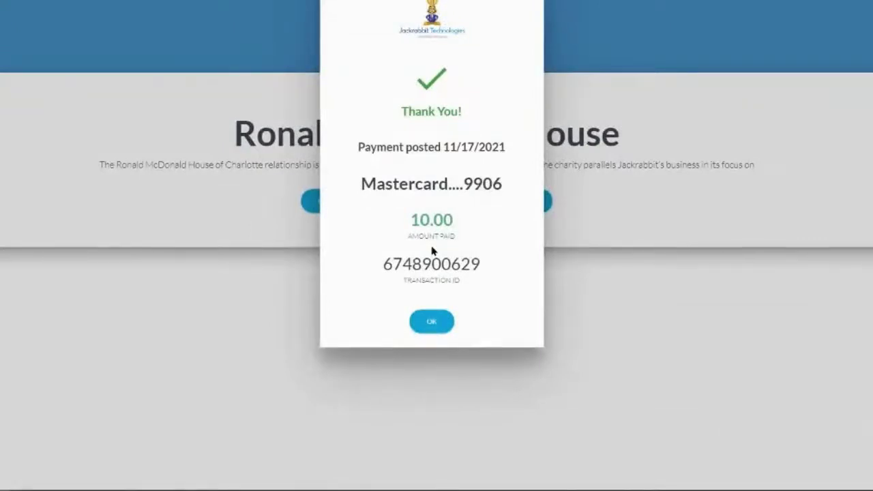
click(446, 323)
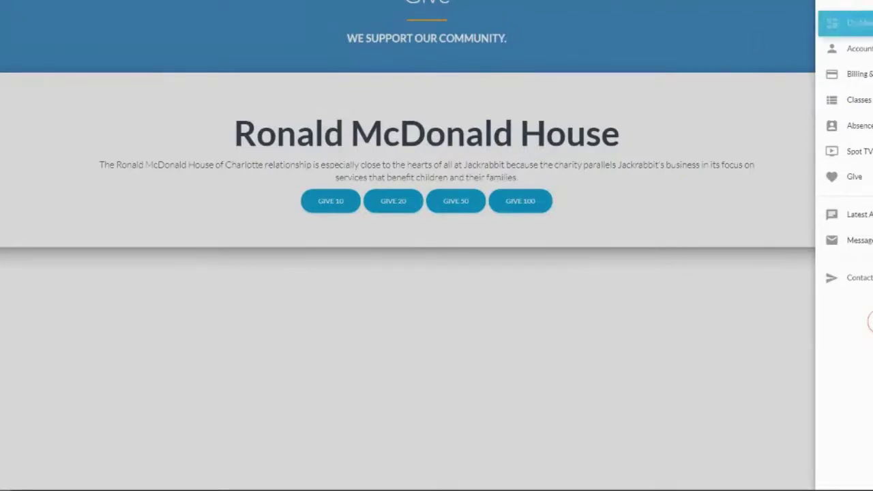
Open the account's Settings, dismiss the additional info request and review the Family Details and My Info sections.
click(862, 52)
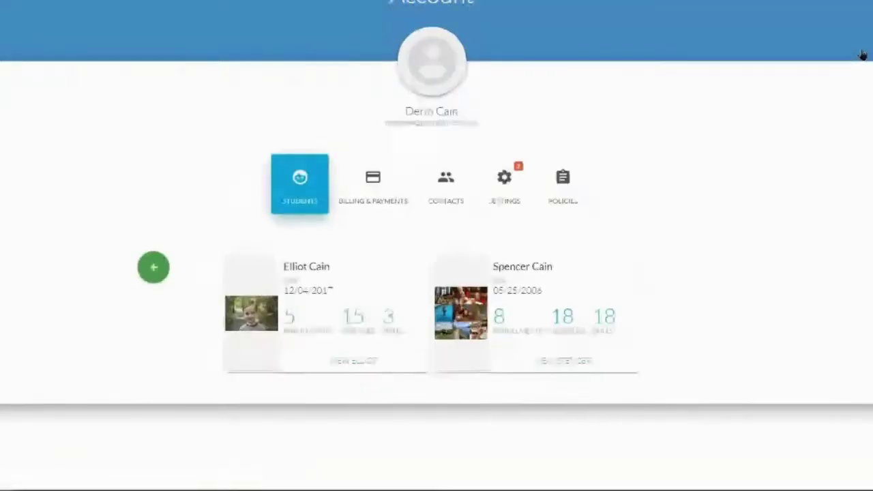
click(513, 177)
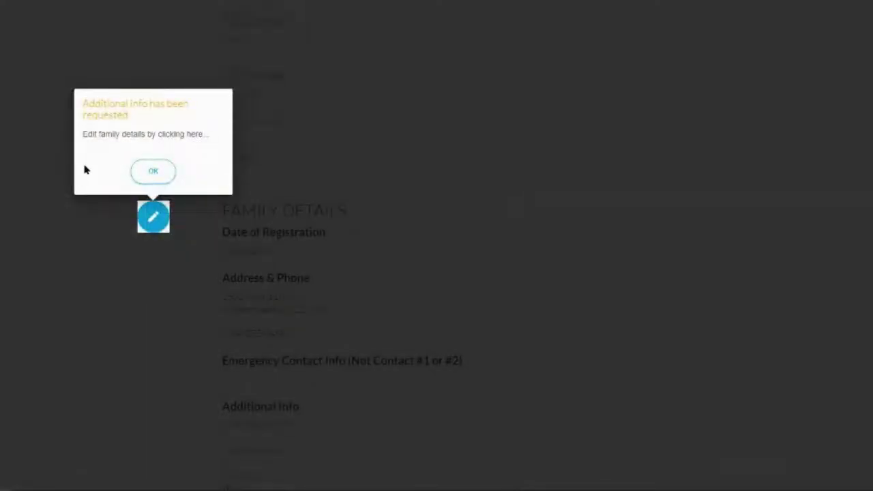
click(154, 172)
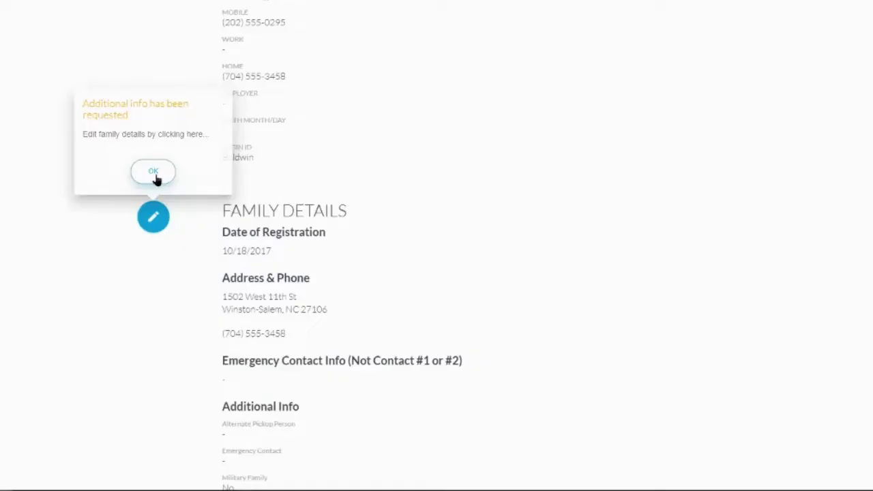
scroll(578, 218, down, 1)
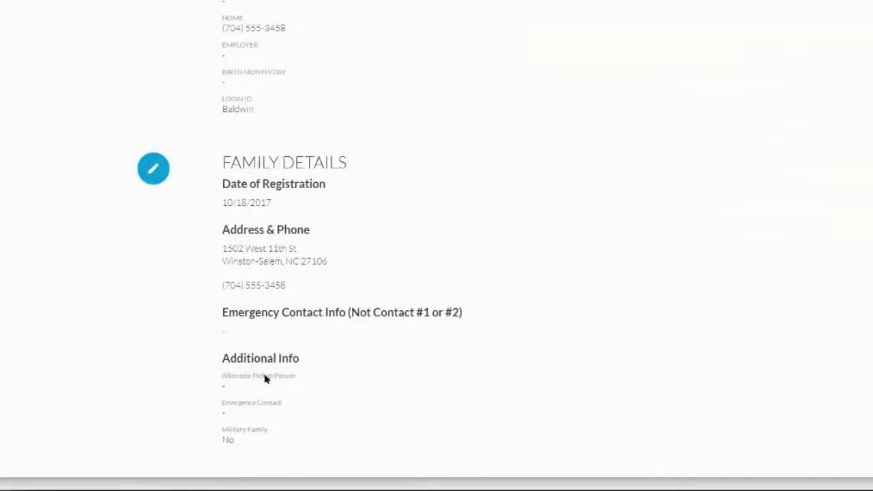
scroll(123, 218, up, 5)
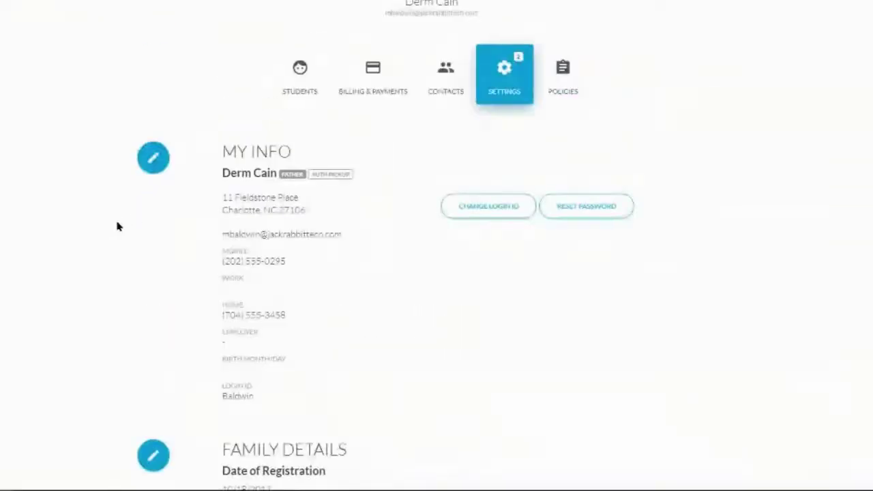
scroll(117, 227, up, 2)
Start submitting an absence from the Absences page and select both students for it.
click(864, 152)
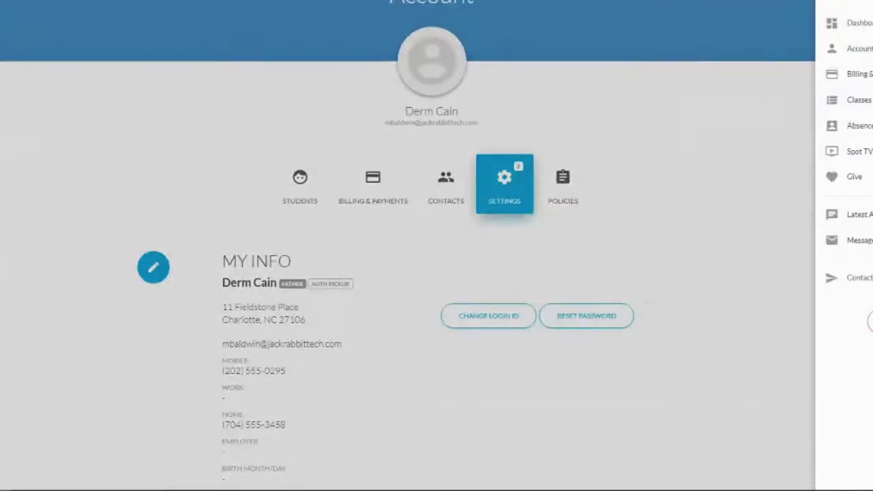
click(852, 125)
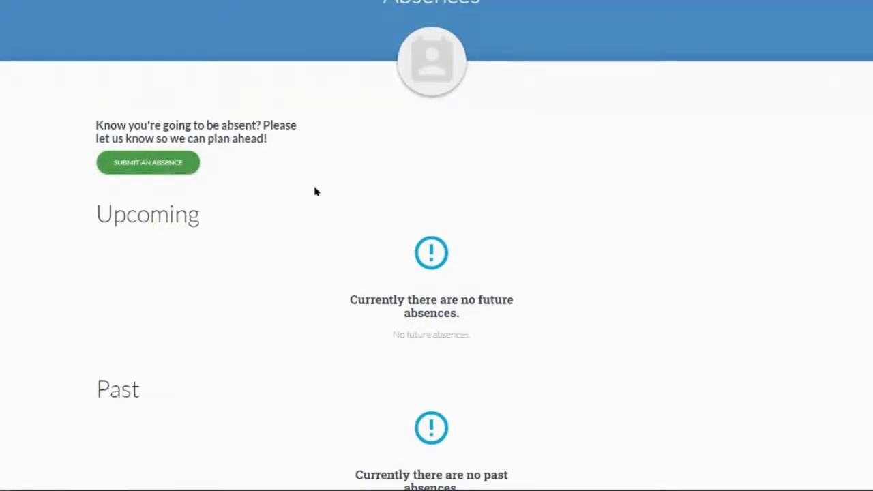
click(151, 168)
click(313, 61)
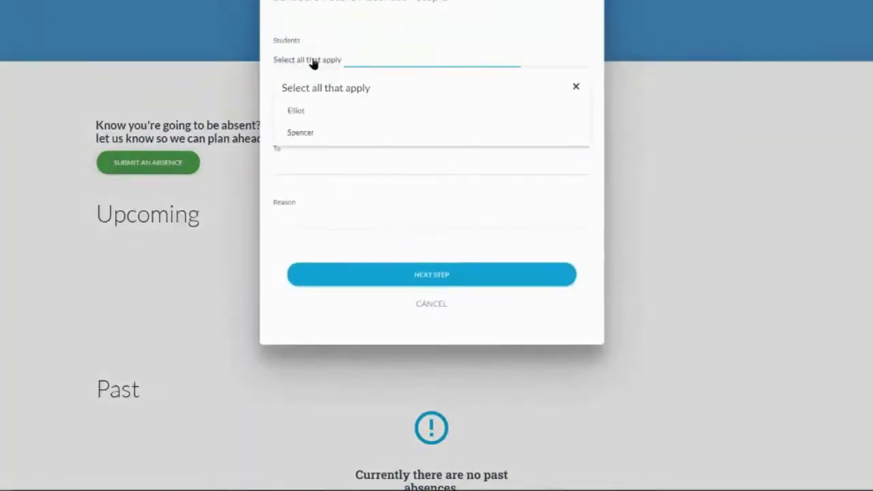
click(296, 111)
click(295, 135)
click(220, 250)
Set the absence from 11/24/2021 to 12/01/2021 with the reason Vacation and continue to class selection.
click(298, 107)
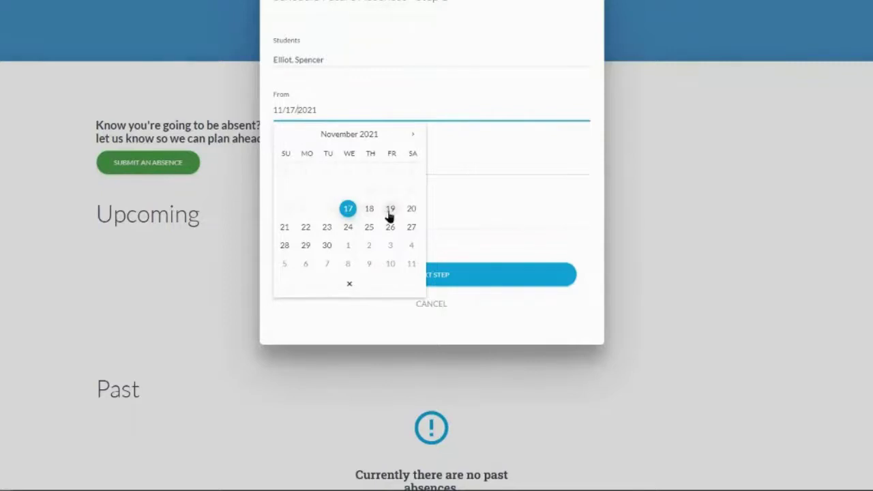
click(348, 227)
click(290, 154)
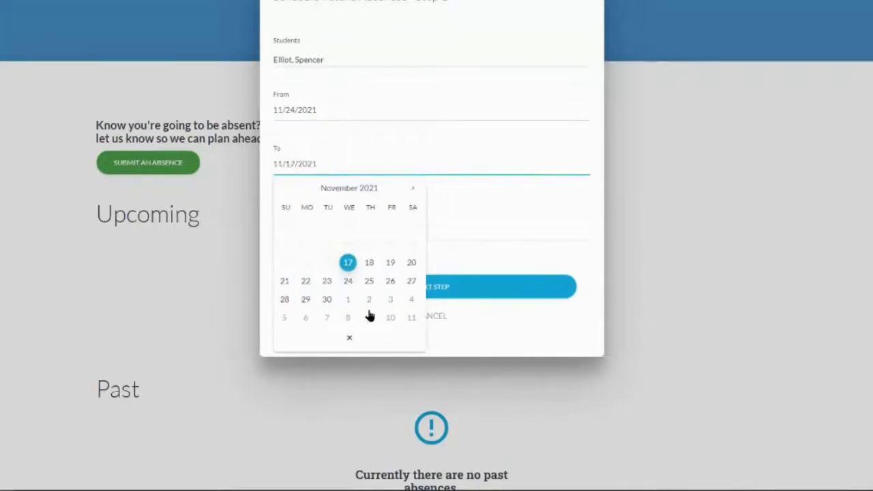
click(348, 303)
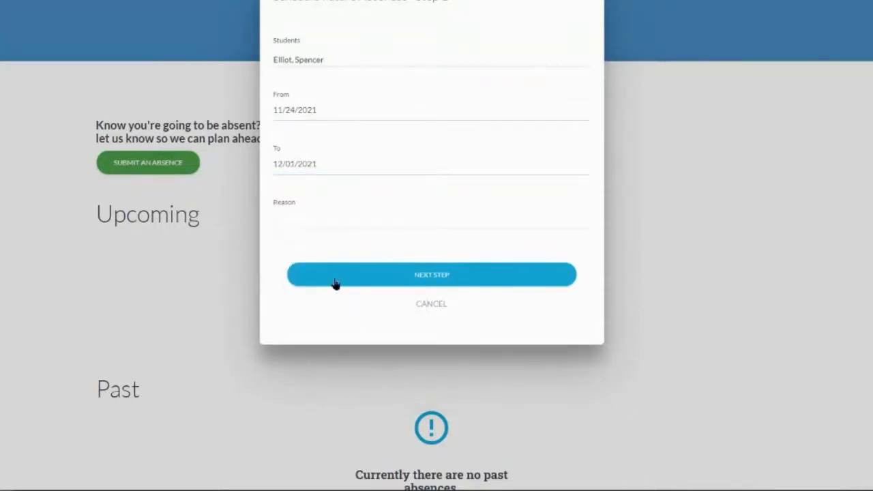
click(308, 215)
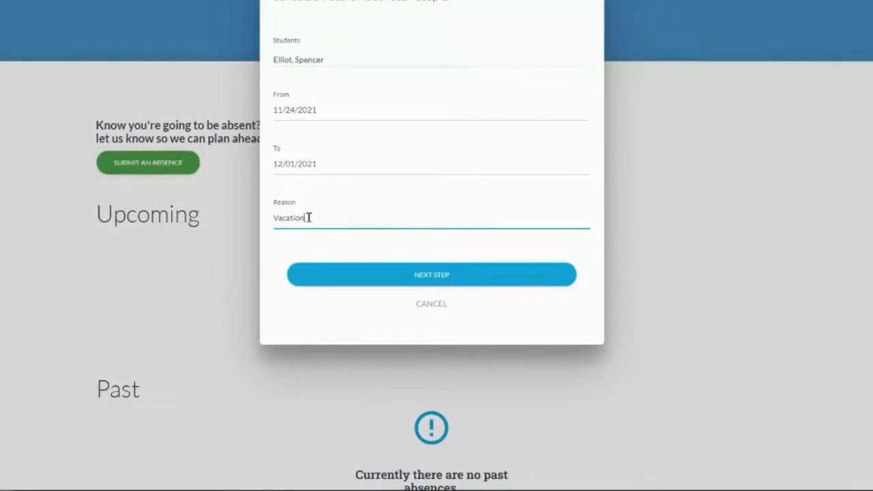
click(431, 276)
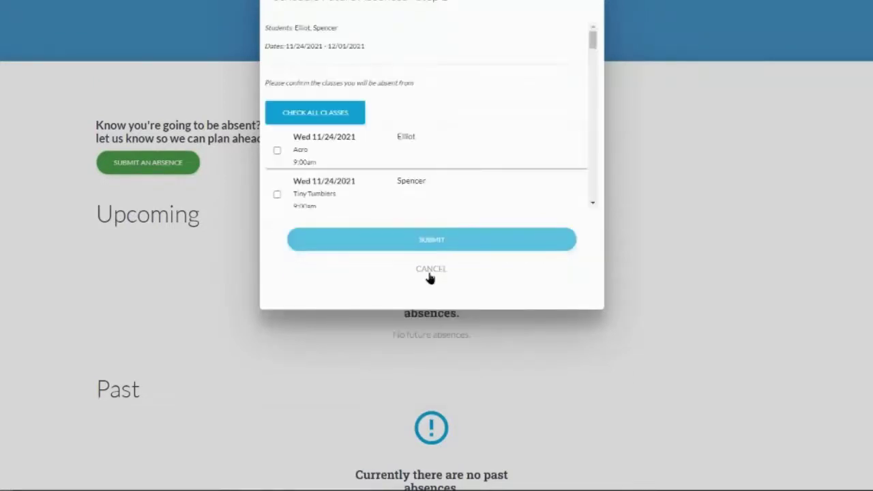
Mark all of the listed classes as missed and submit the absence.
double_click(277, 154)
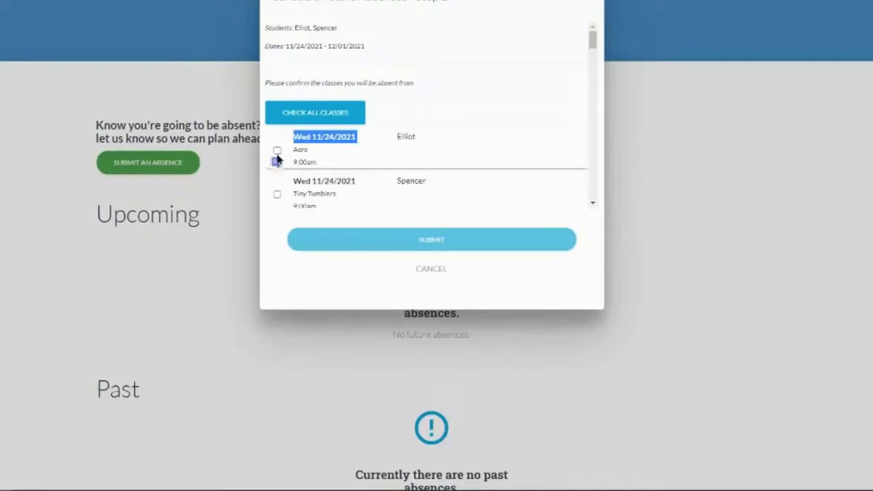
click(277, 151)
click(277, 195)
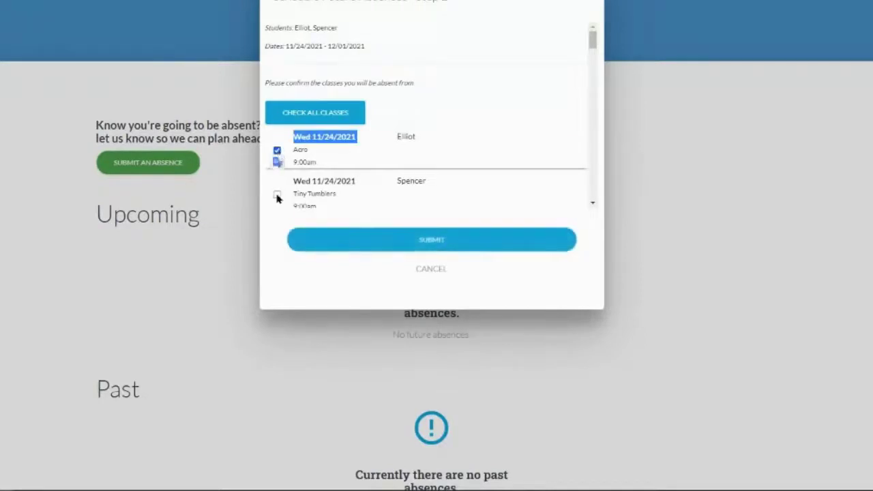
scroll(436, 127, down, 2)
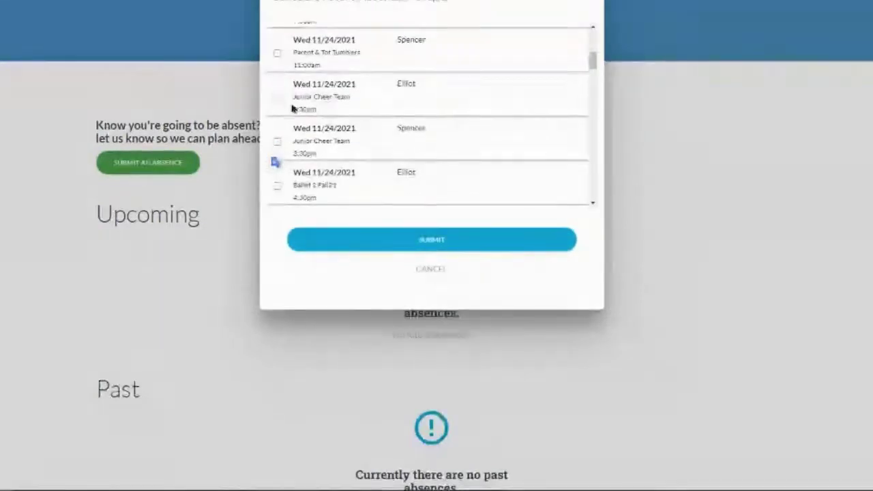
scroll(293, 109, up, 2)
click(340, 118)
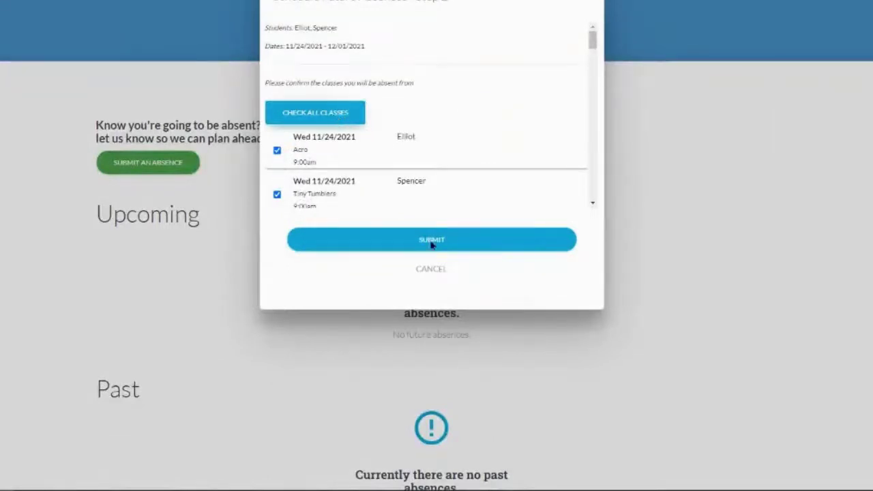
click(385, 240)
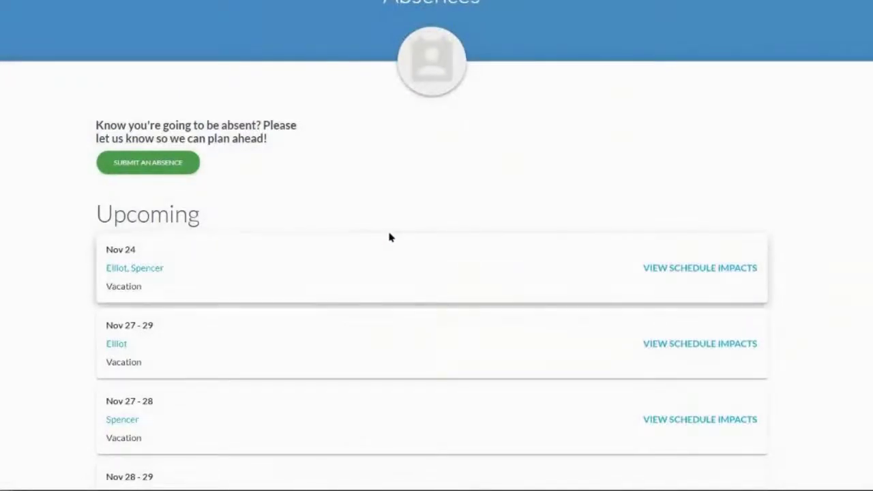
Review the upcoming absences, examine the Nov 24 absence's schedule impacts and check the makeups available for its Acro class.
scroll(388, 237, down, 3)
scroll(351, 136, down, 8)
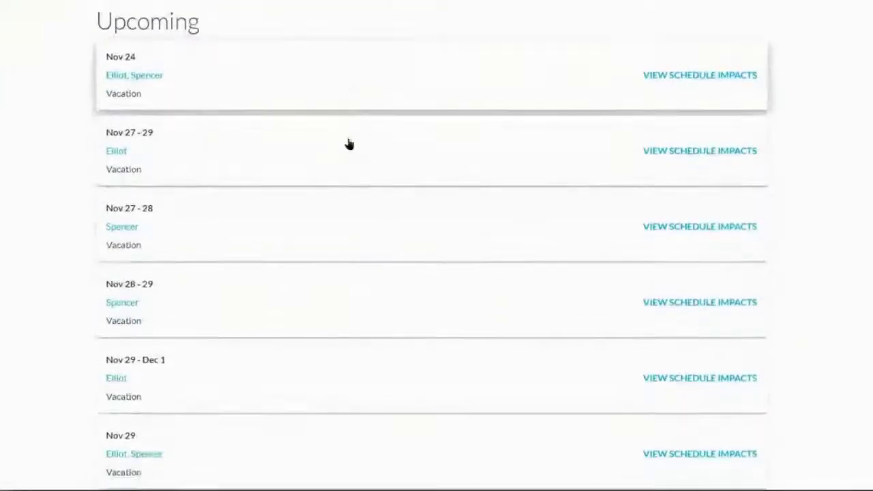
scroll(341, 172, up, 10)
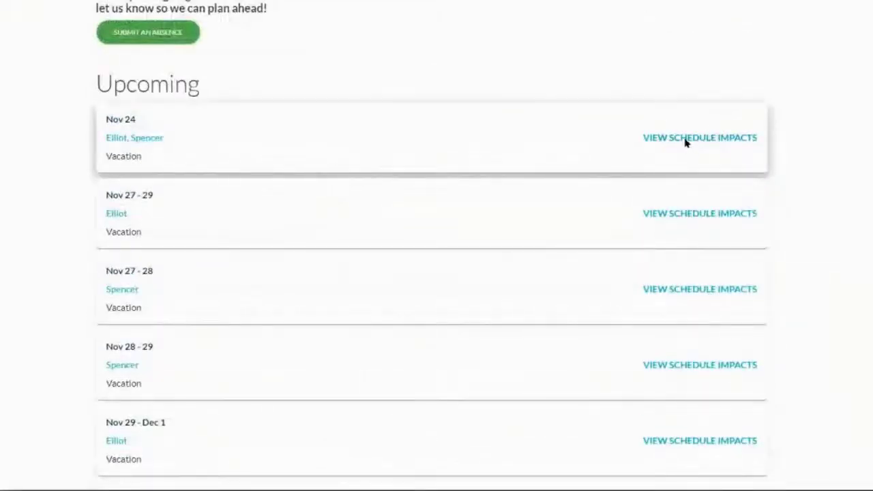
click(685, 139)
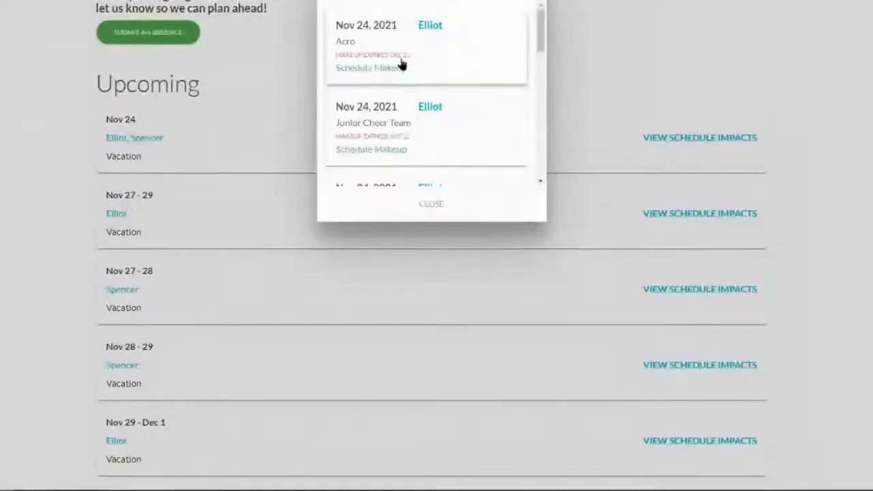
click(358, 68)
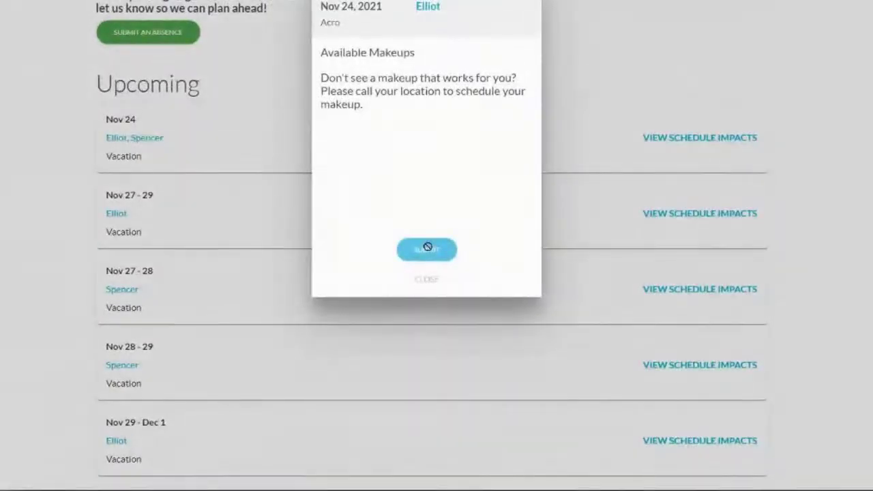
drag(321, 78, 386, 115)
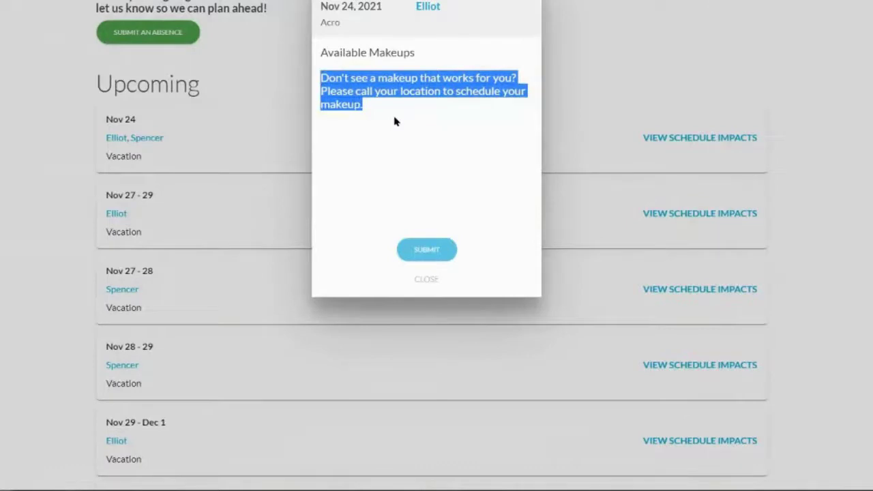
click(427, 281)
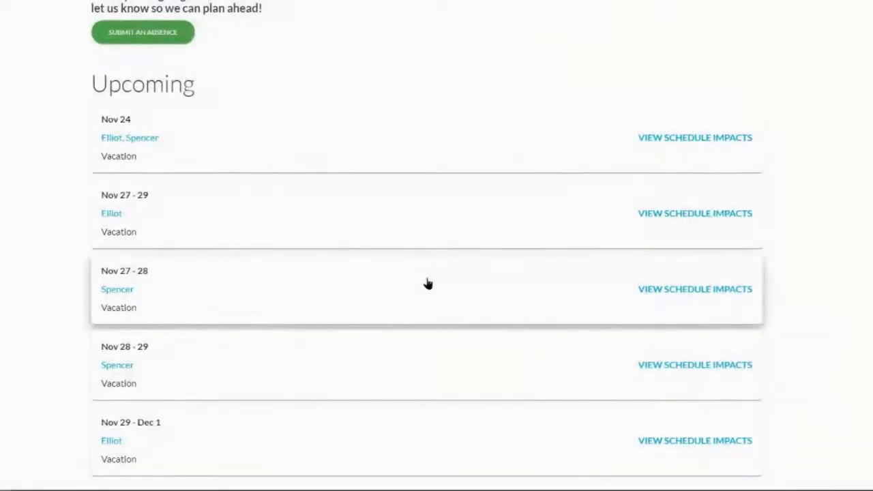
From the Nov 27 - 29 absence, schedule the Nov 29 Junior Cheer Team makeup in Advance Cheer on Sun Nov 21, 2021 at 7:00pm.
click(675, 213)
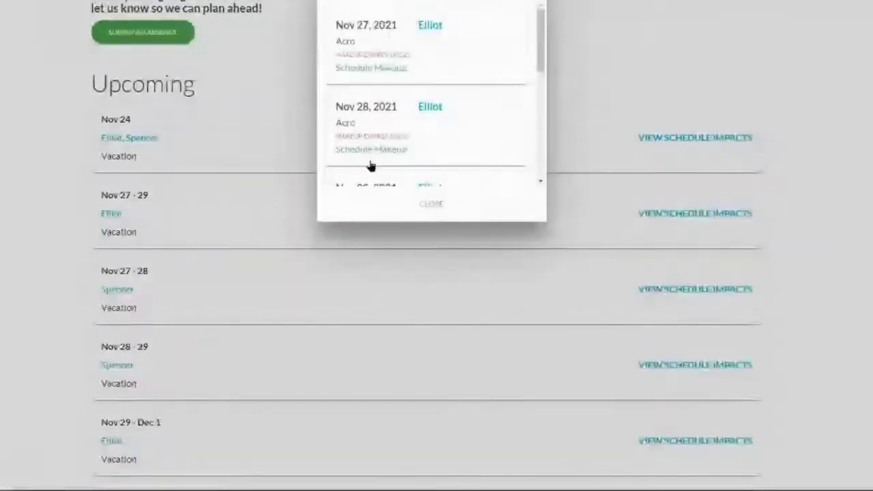
scroll(368, 145, down, 3)
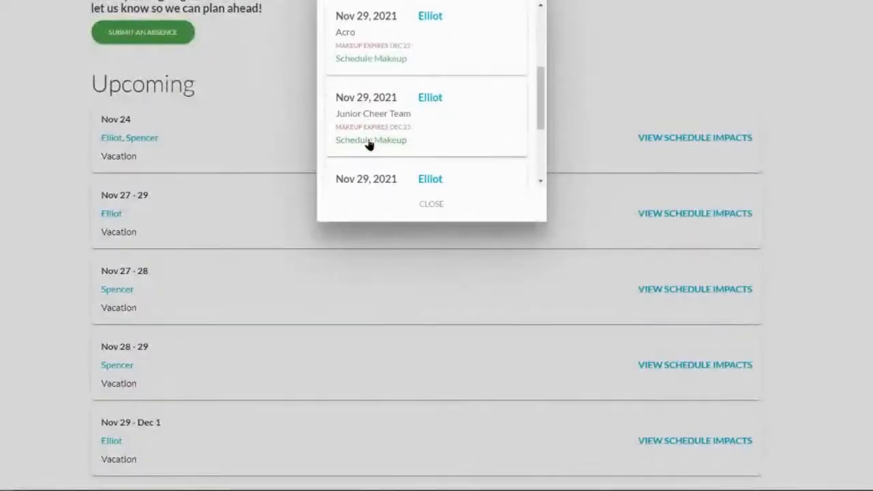
click(367, 142)
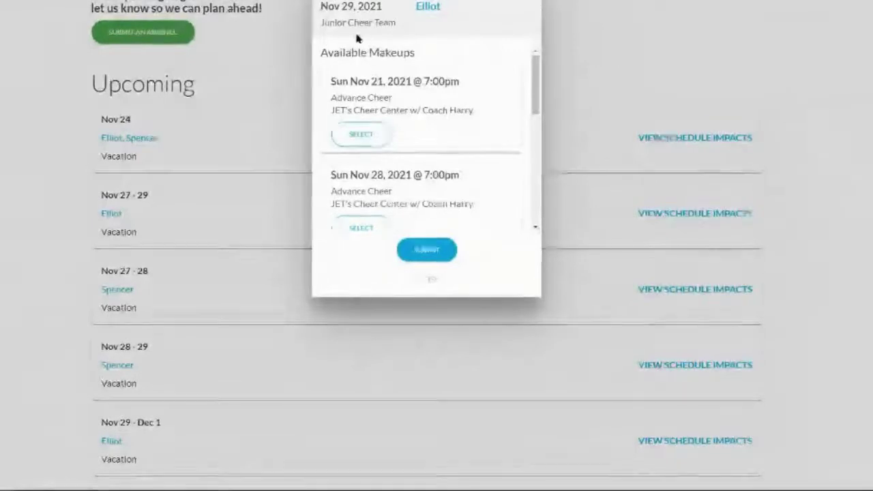
drag(320, 23, 399, 25)
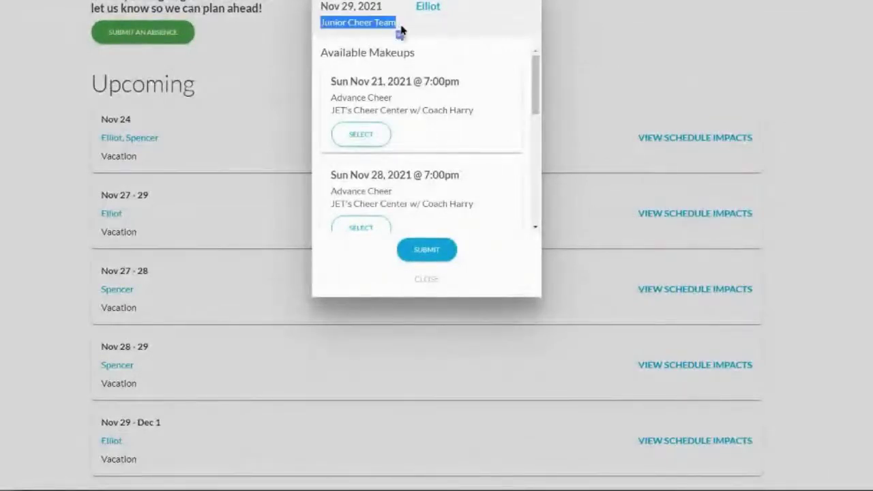
click(374, 138)
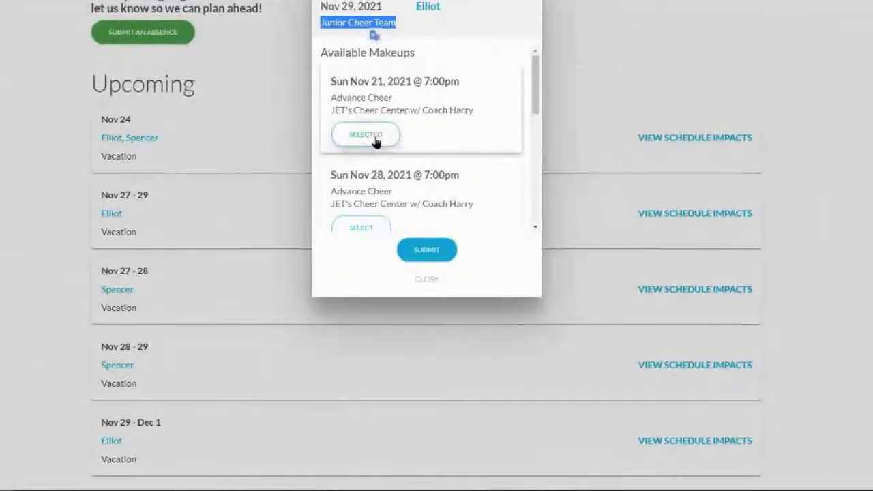
click(431, 254)
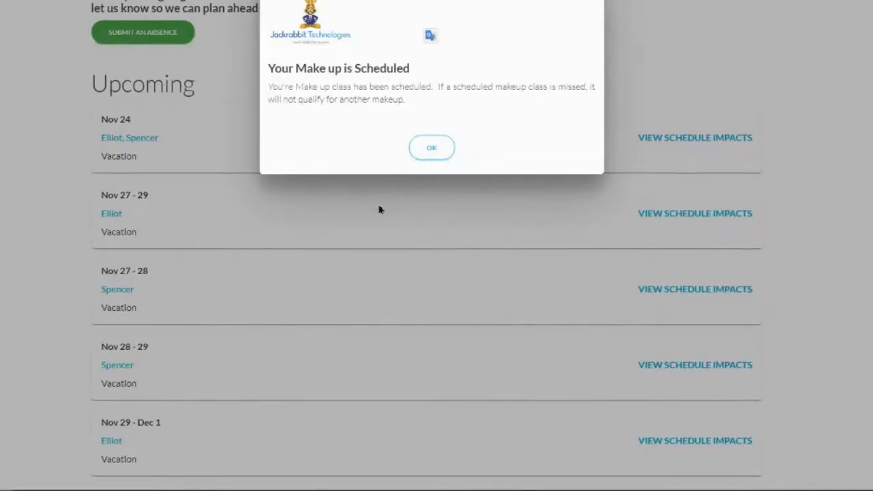
click(428, 151)
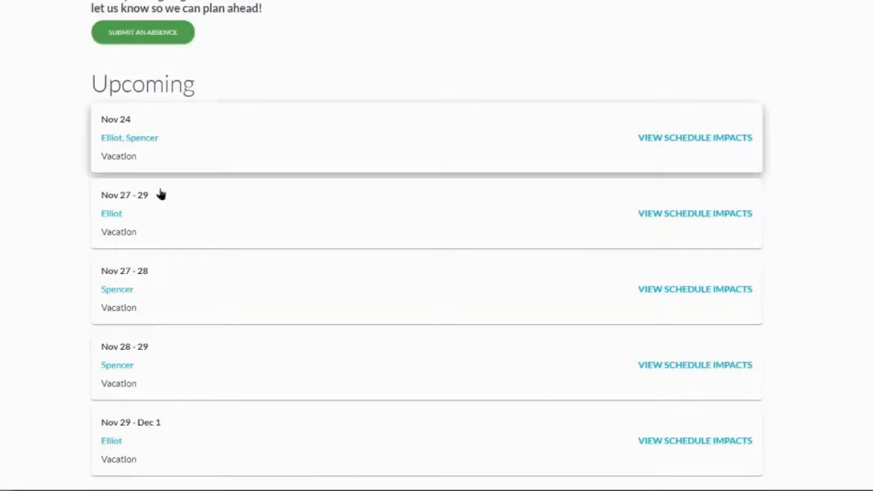
View the family's message history on the portal's My Messages page, then leave it.
scroll(523, 53, up, 2)
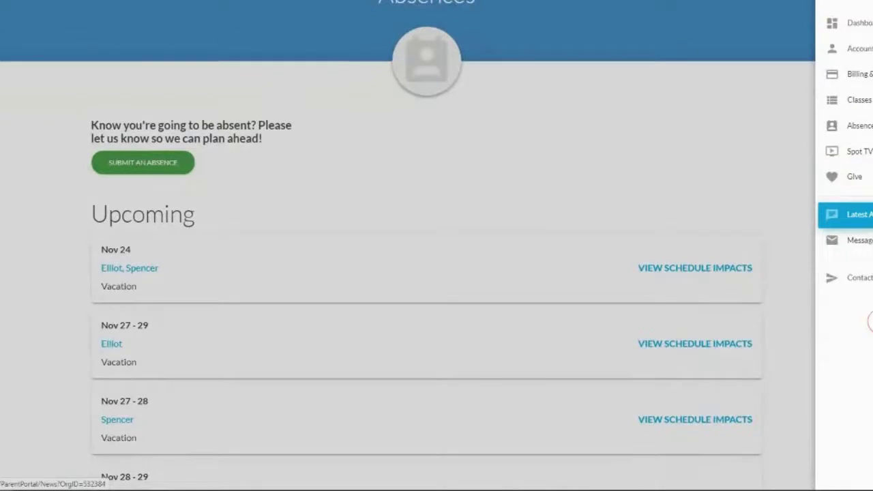
click(859, 240)
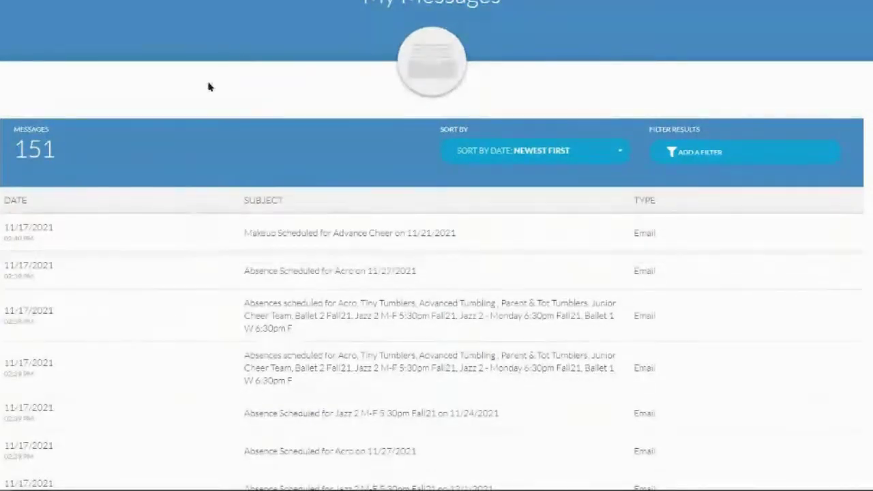
key(alt+Left)
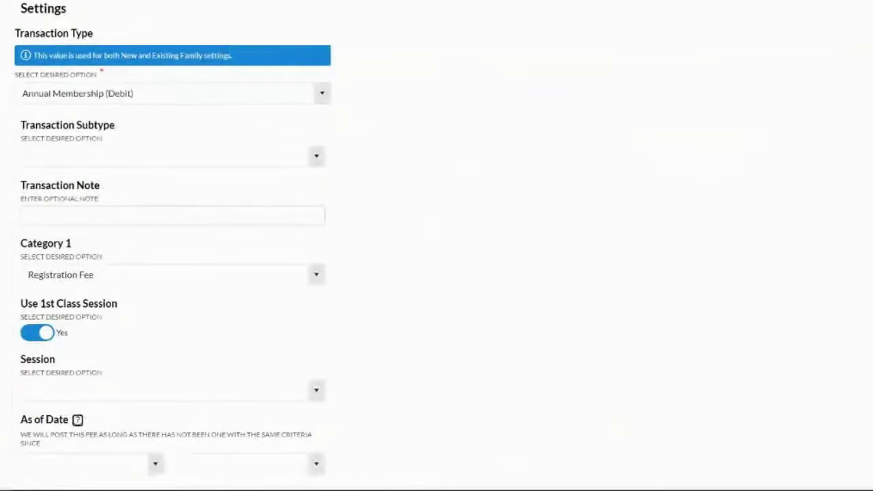
Leave the registration fee settings, open a JET-Cheer family's record from the families list and view its Misc information.
scroll(197, 57, up, 5)
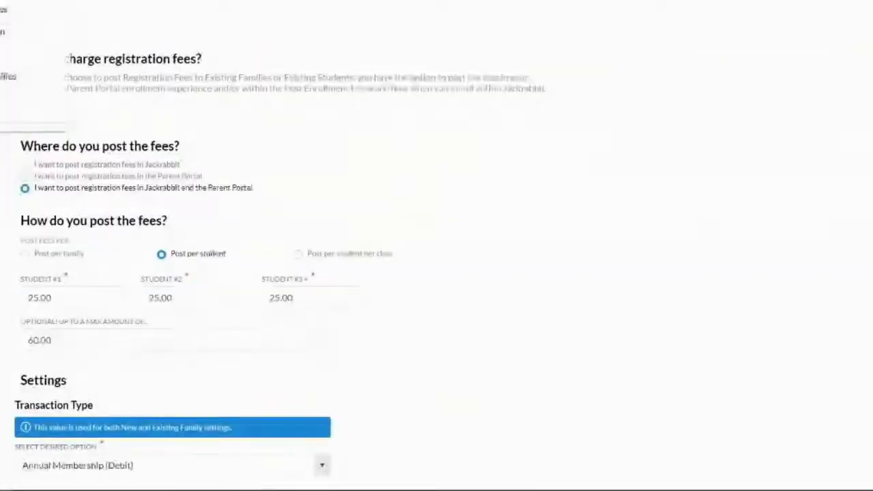
mouse_move(20, 34)
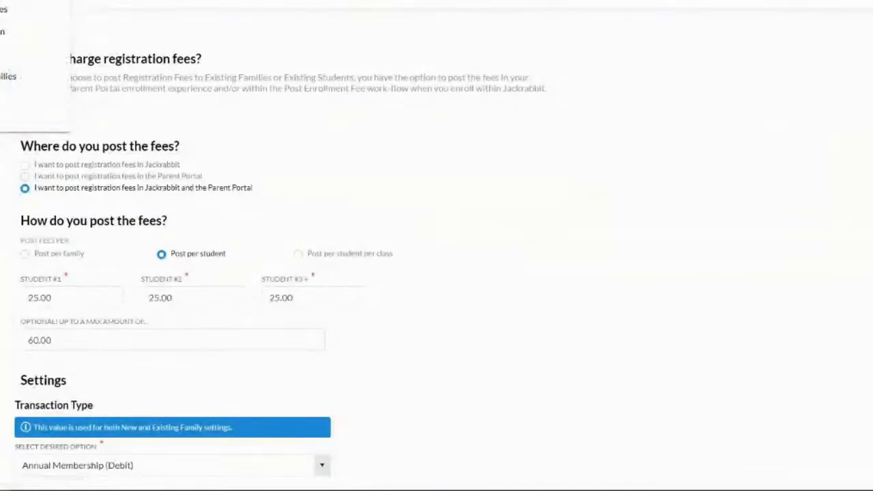
click(8, 76)
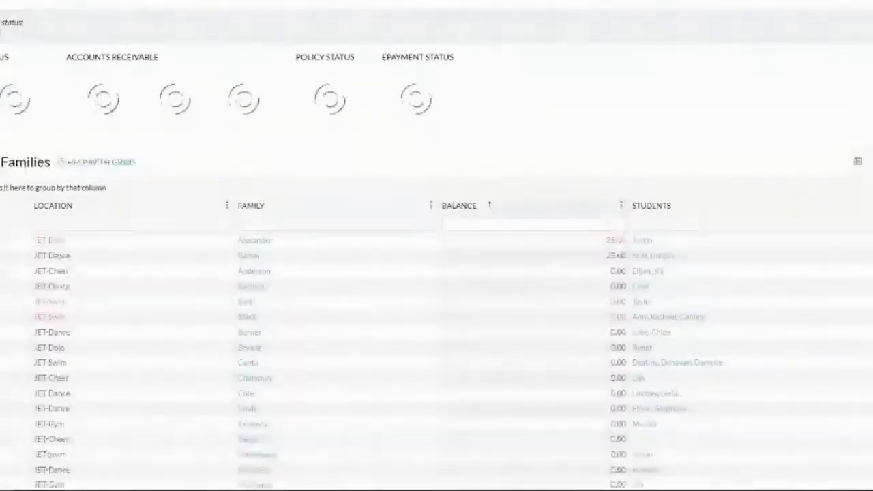
click(256, 263)
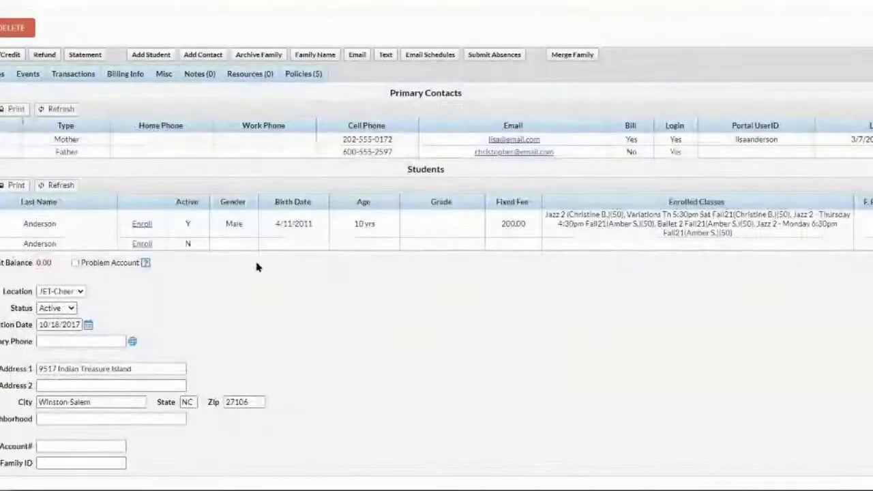
click(164, 73)
click(29, 249)
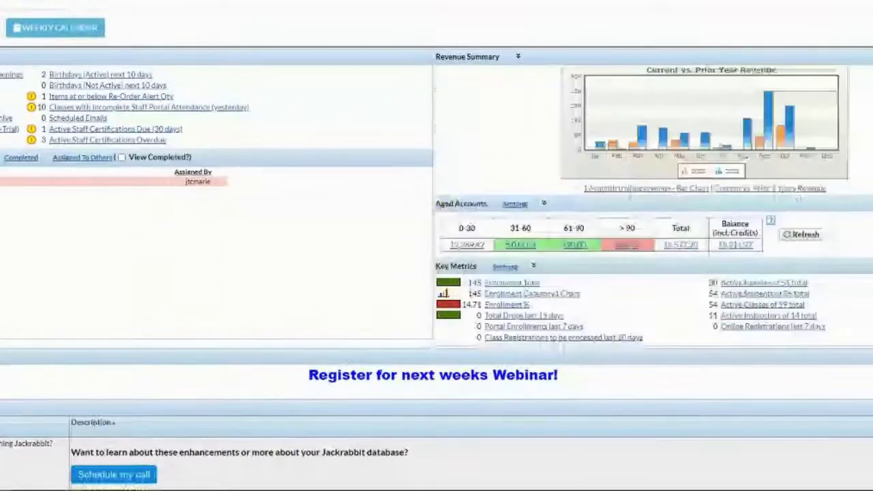
Switch to the Customer Connections presentation showing the Demo slide.
mouse_move(41, 485)
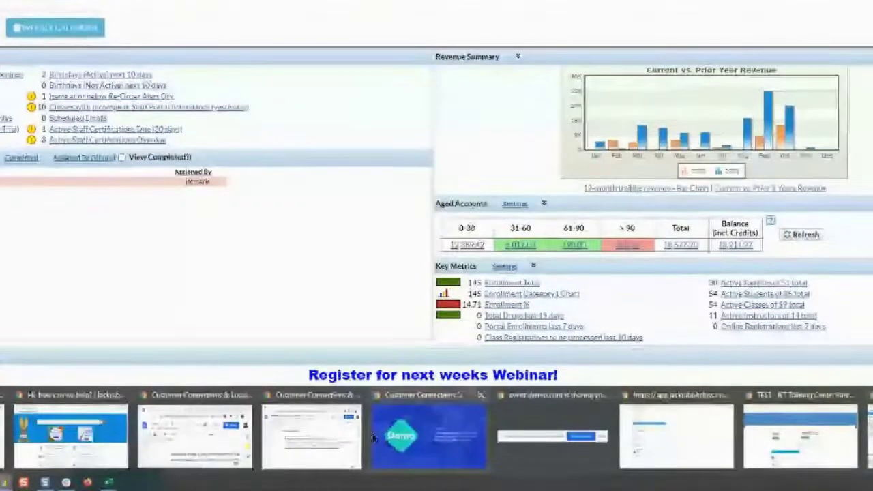
click(414, 447)
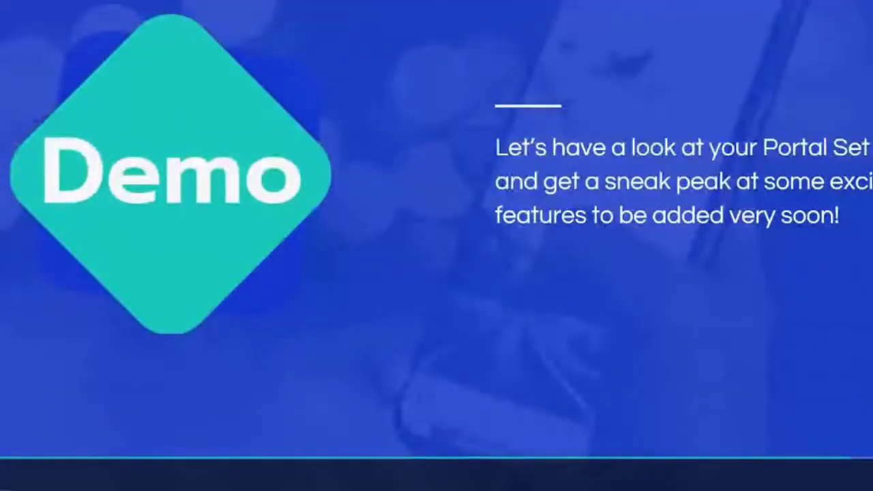